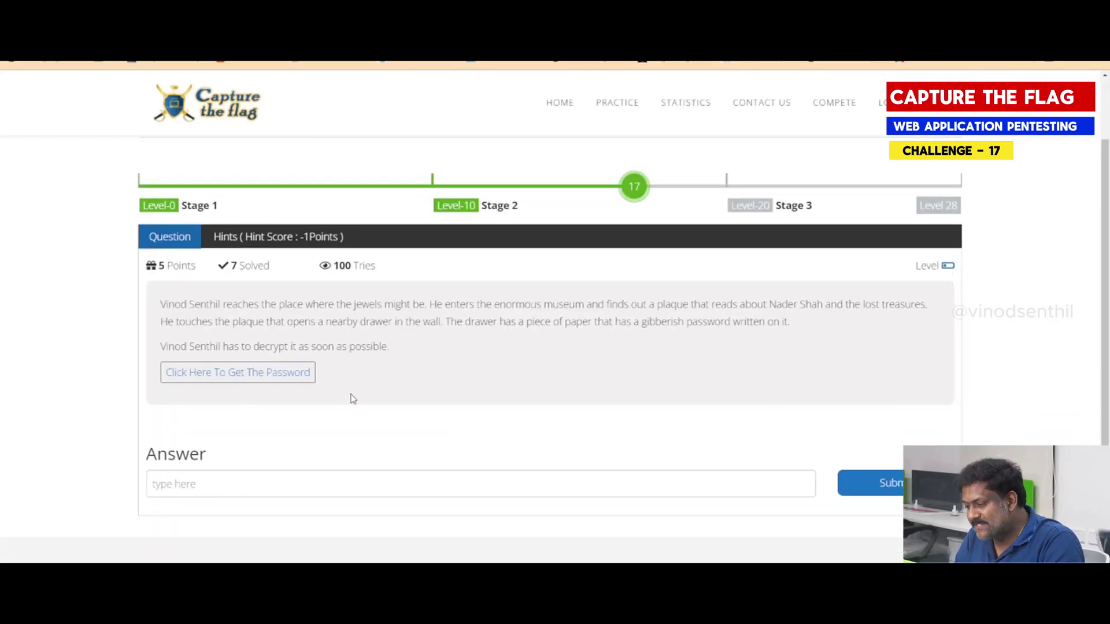
Read the challenge story, highlighting its opening words and the museum plaque and wall-drawer sentences
drag(166, 285, 294, 286)
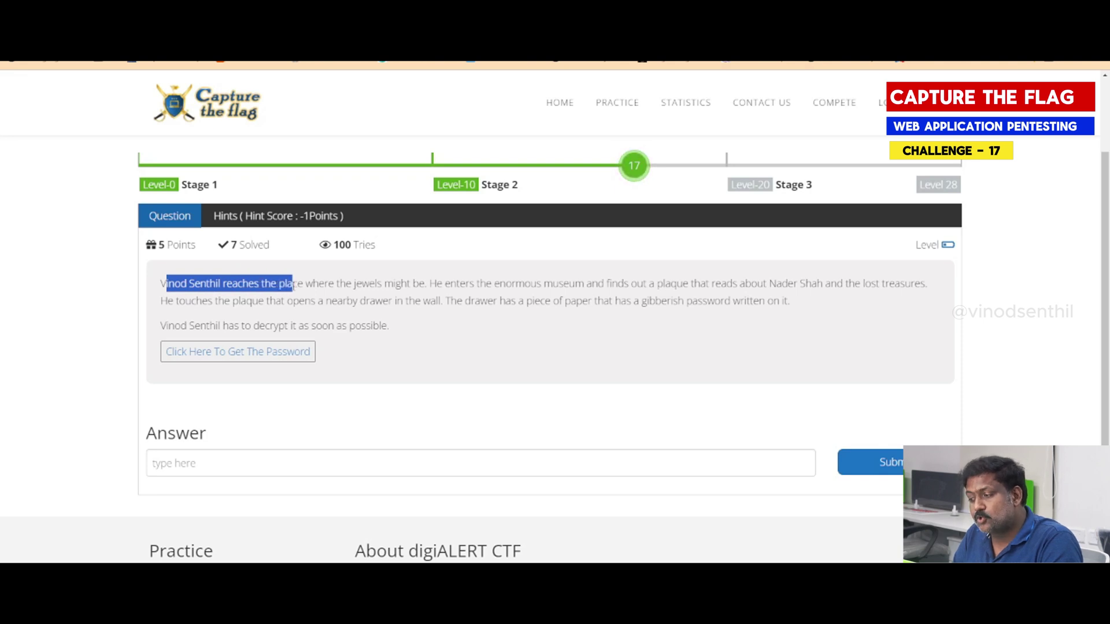
click(438, 292)
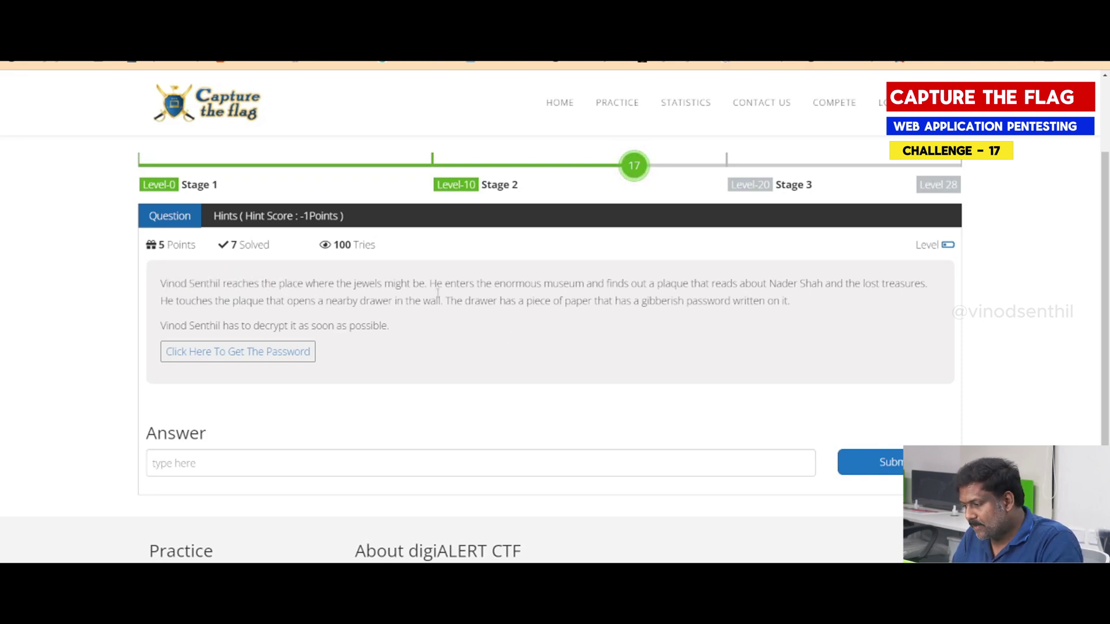
drag(431, 284, 937, 292)
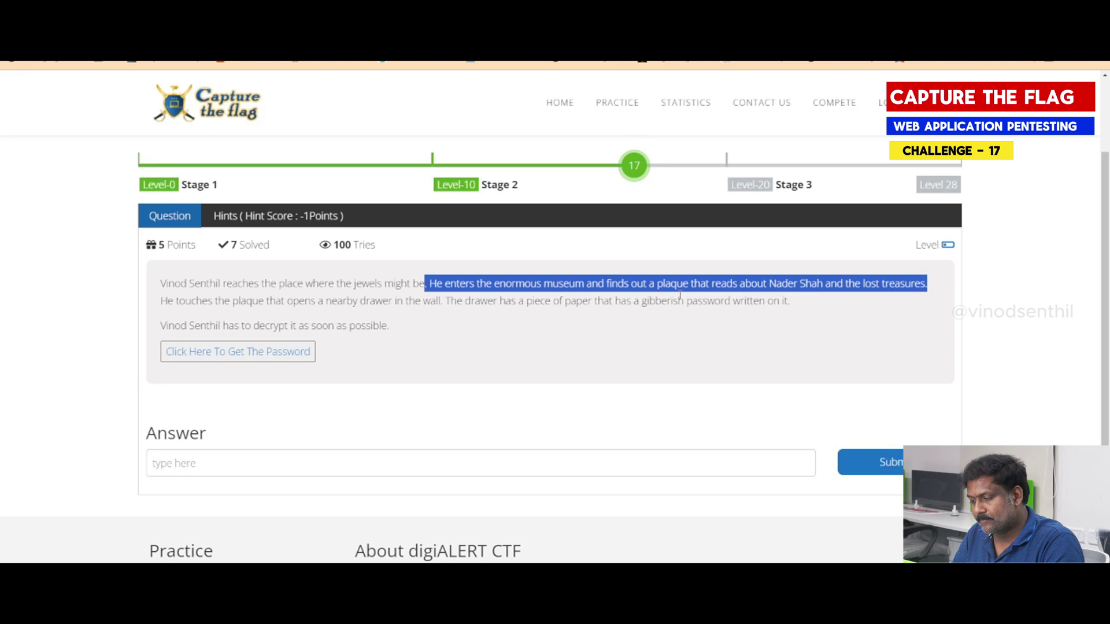
drag(157, 305, 444, 301)
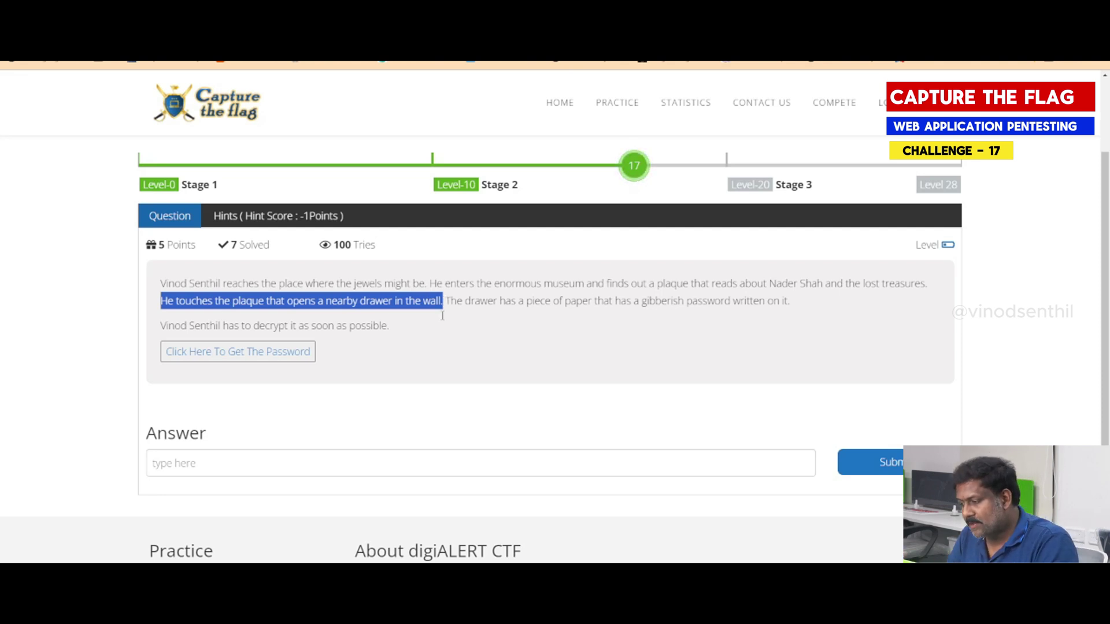
click(554, 302)
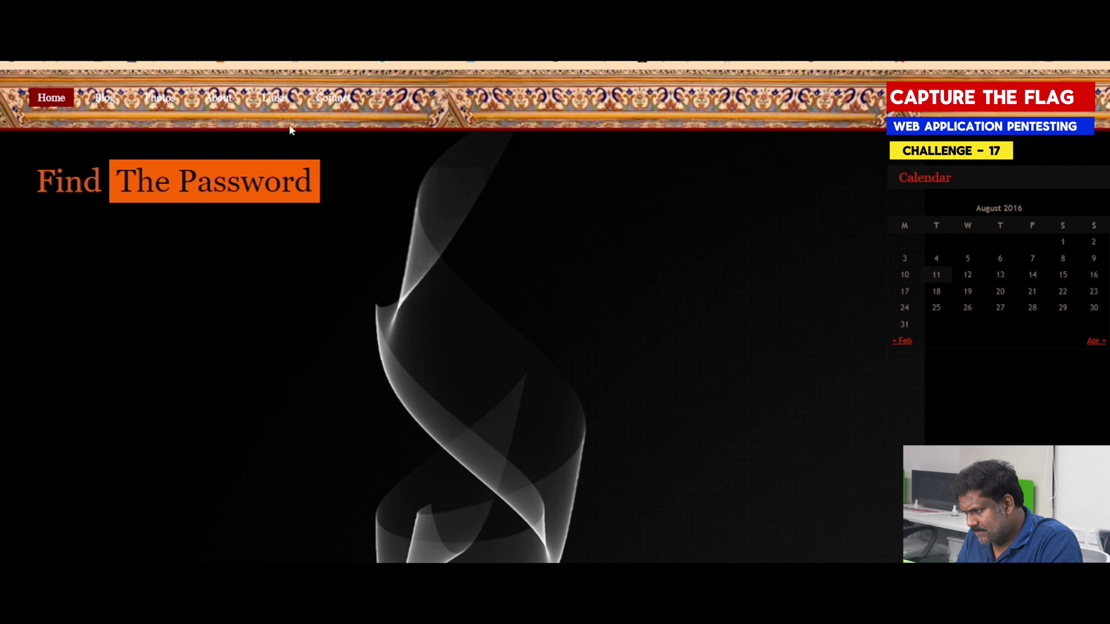
click(278, 102)
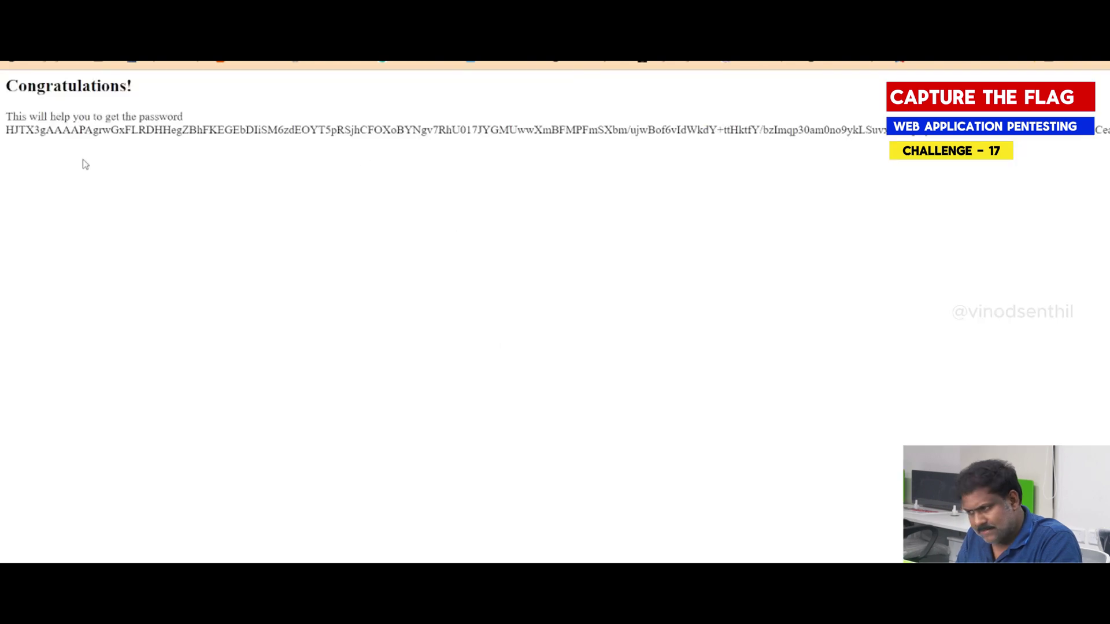
double_click(27, 129)
click(26, 129)
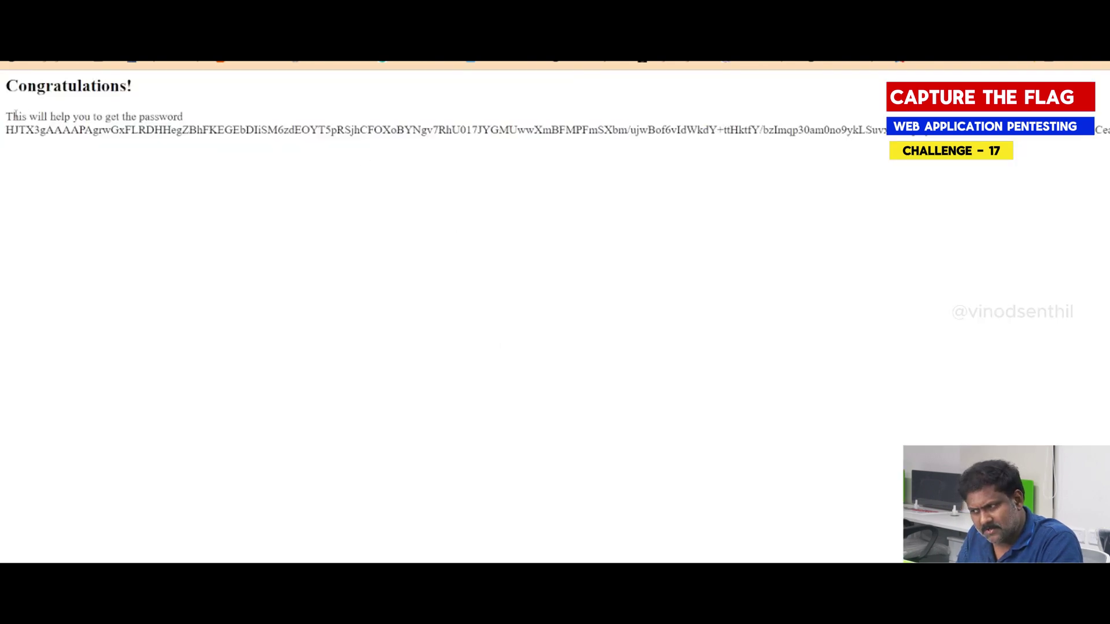
drag(5, 119, 199, 122)
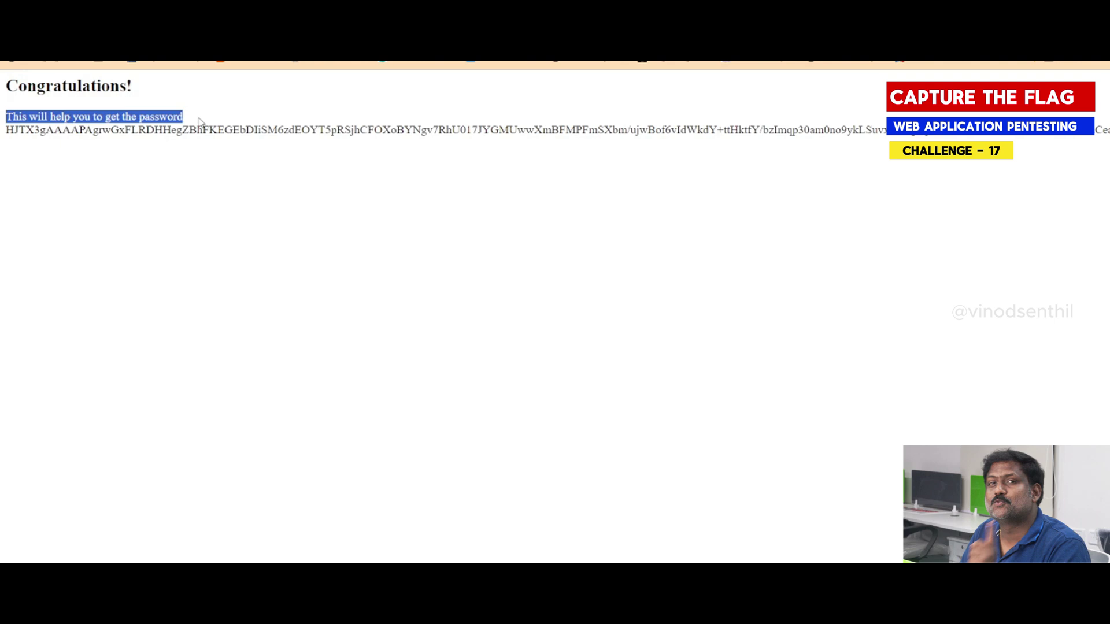
click(216, 206)
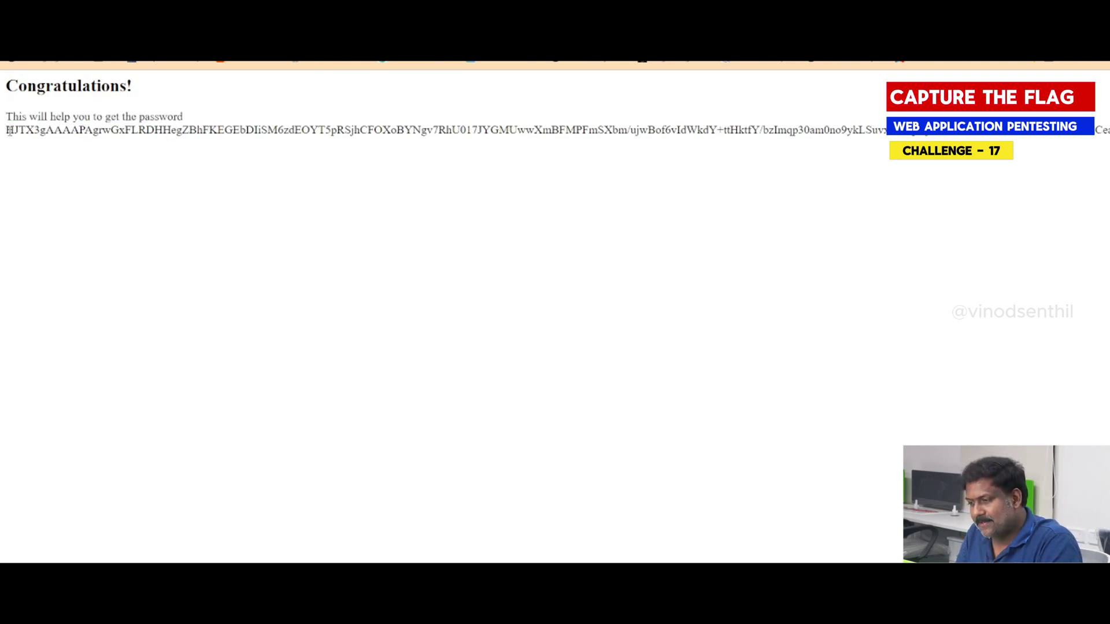
drag(9, 130, 1107, 131)
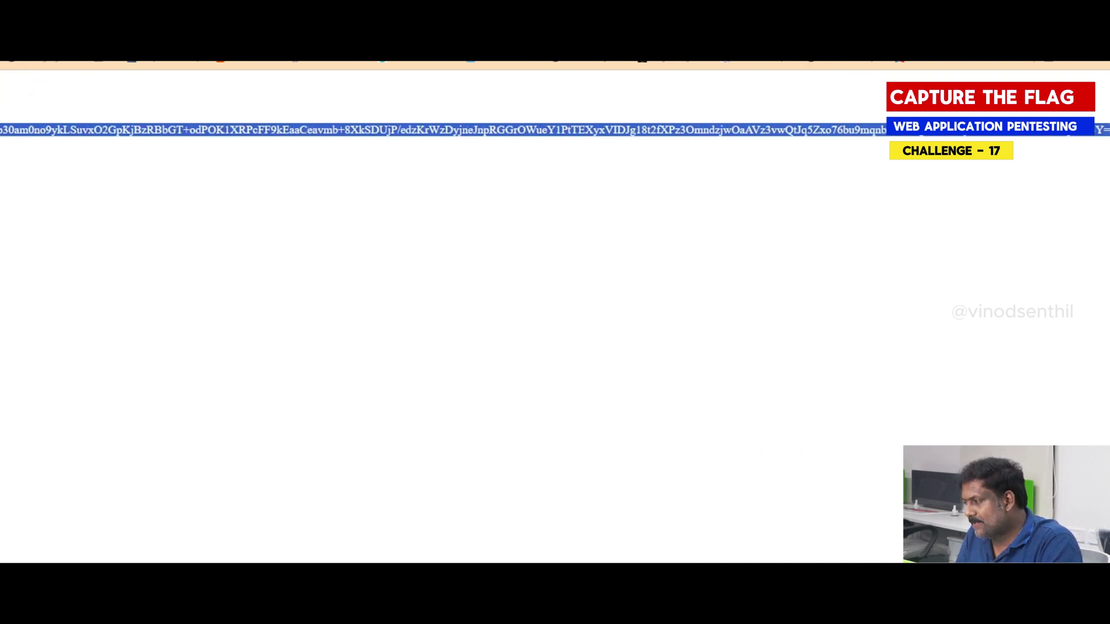
click(1086, 139)
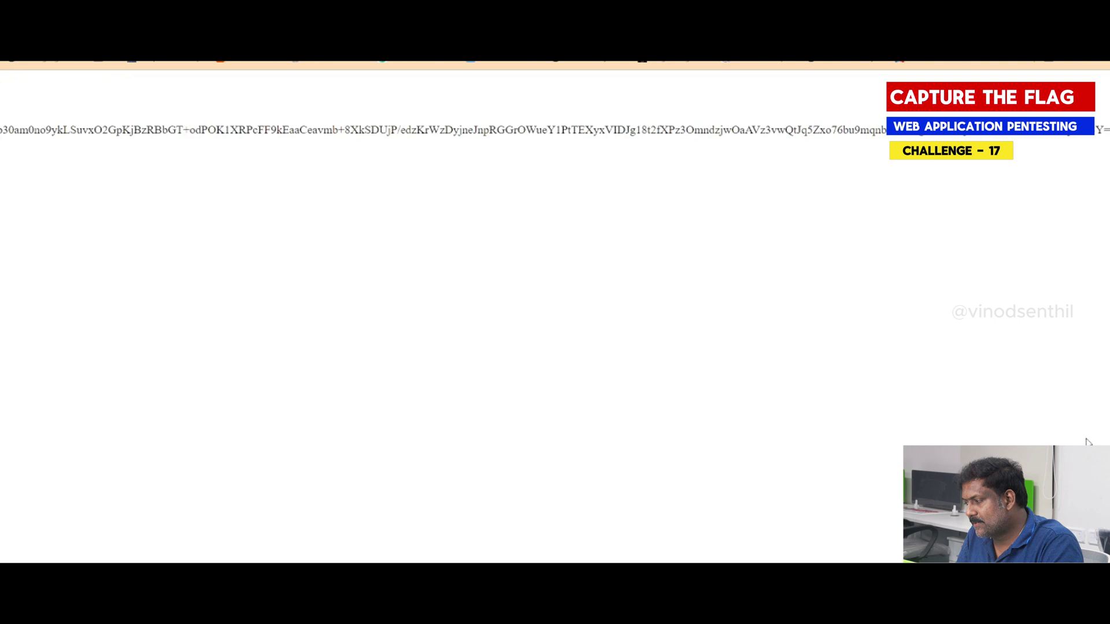
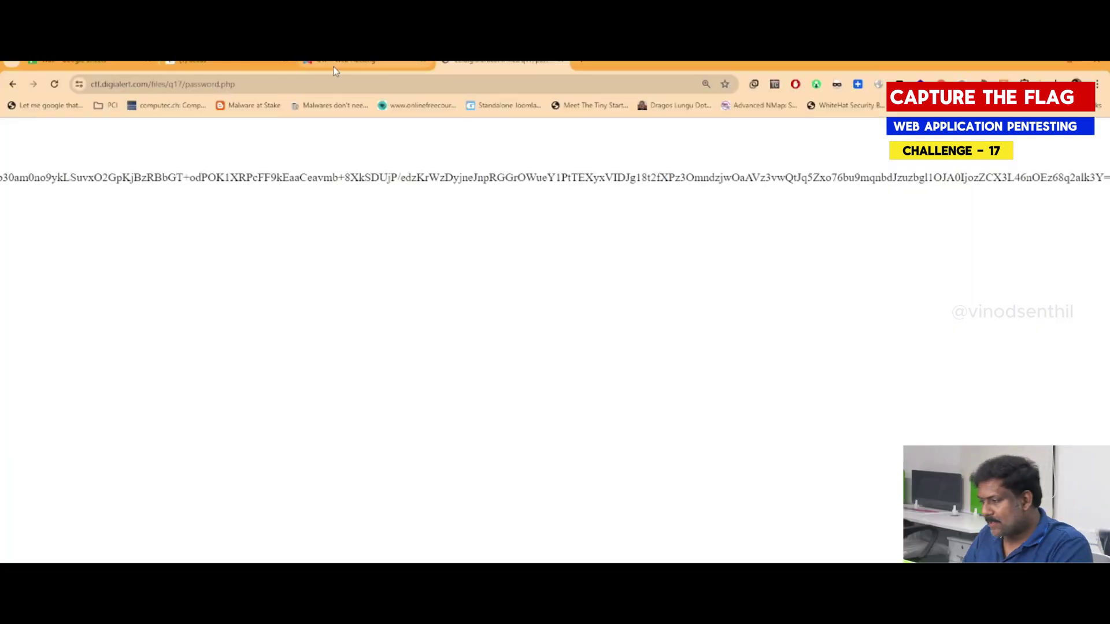
In a new tab, search Google for 'base64 encode' and open the base64encode.org result
click(587, 62)
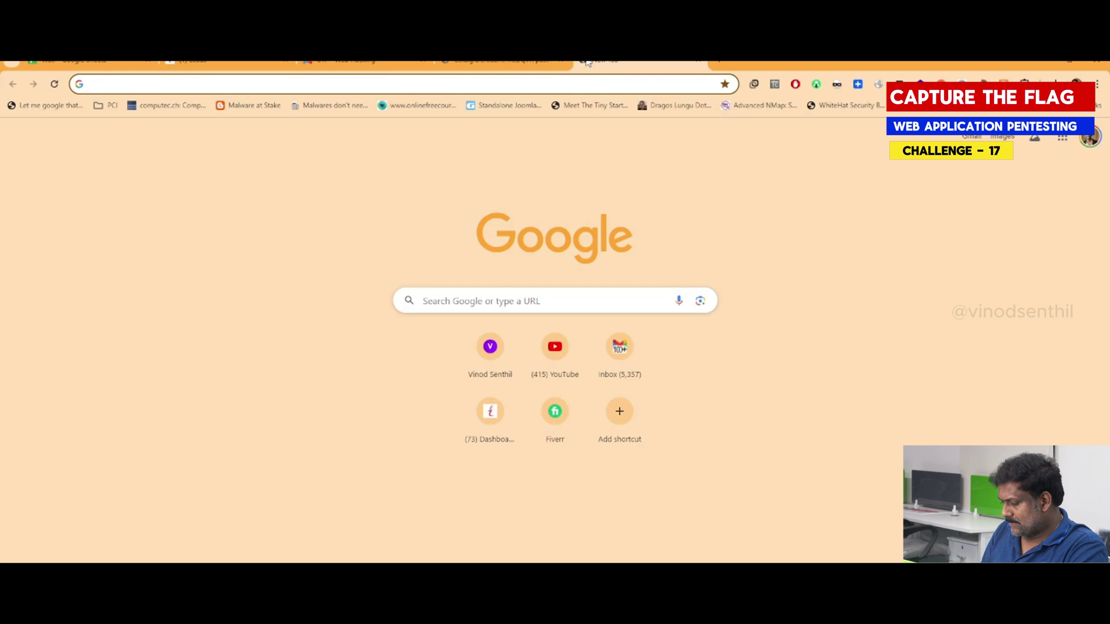
text(base)
text(64 eco)
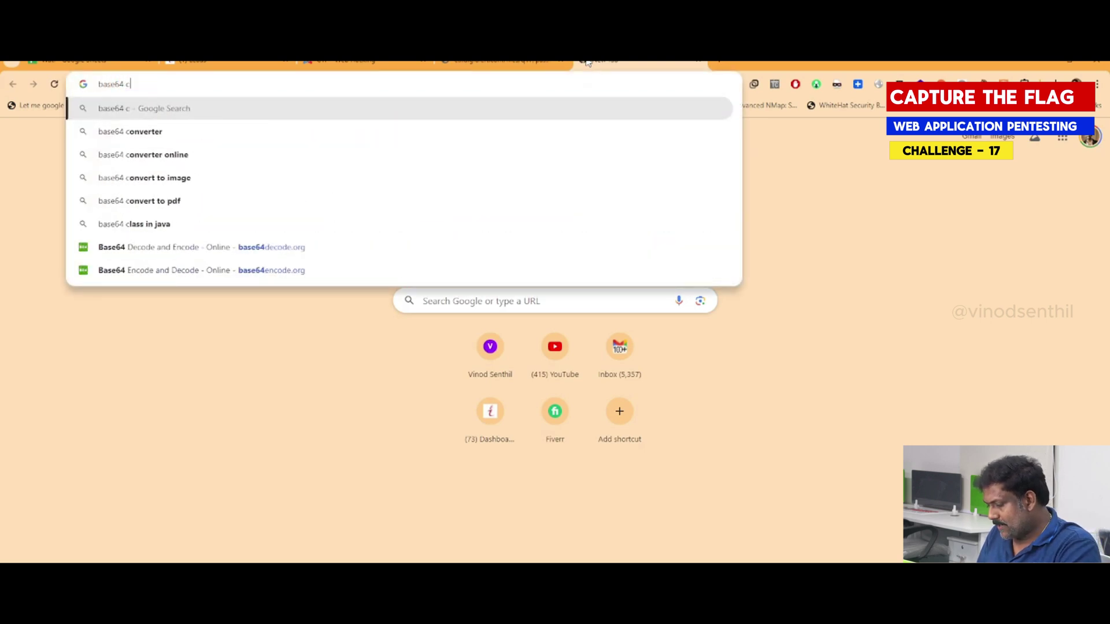
key(BackSpace)
key(BackSpace)
text(ncod)
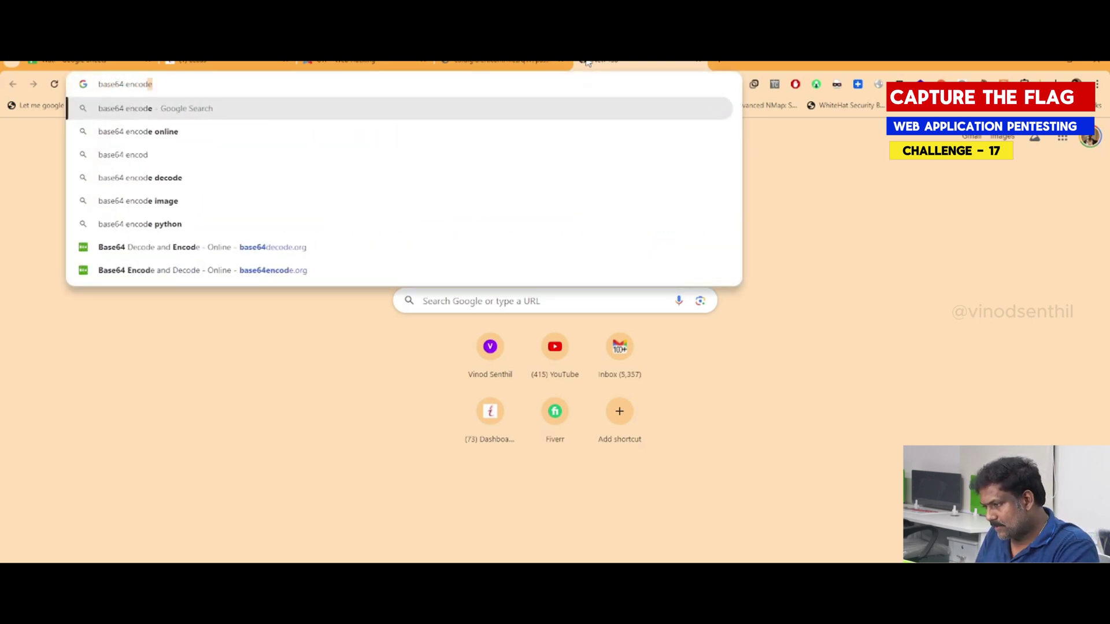
key(Return)
click(164, 285)
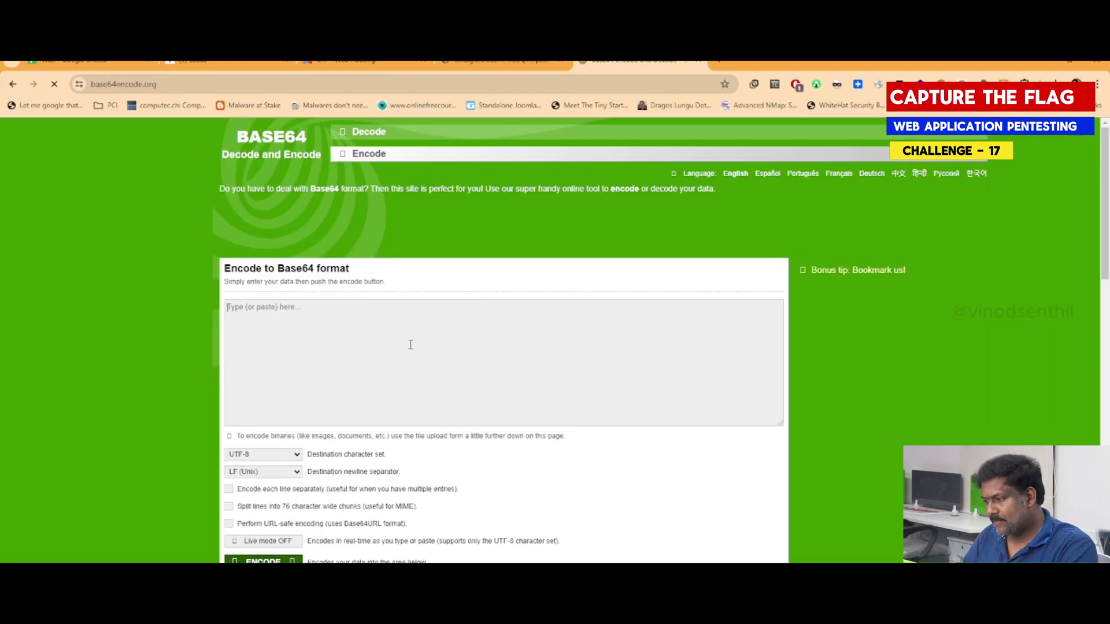
Enter a short sample sentence in base64encode.org's input box and enlarge the page
click(410, 344)
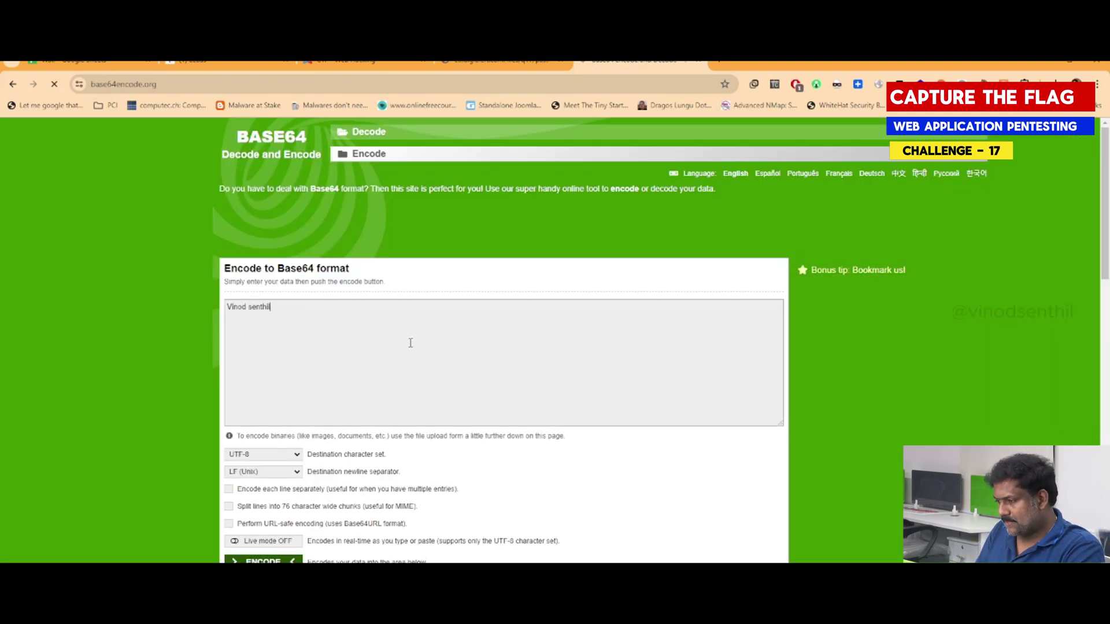
text( is a good boy i)
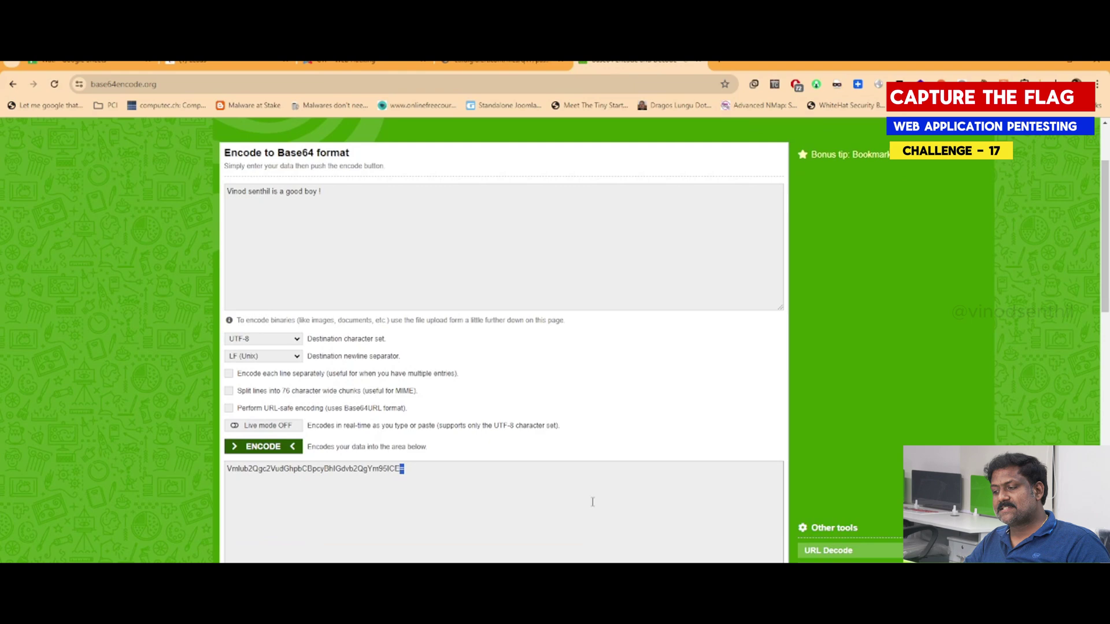
key(ctrl+plus)
key(ctrl+plus)
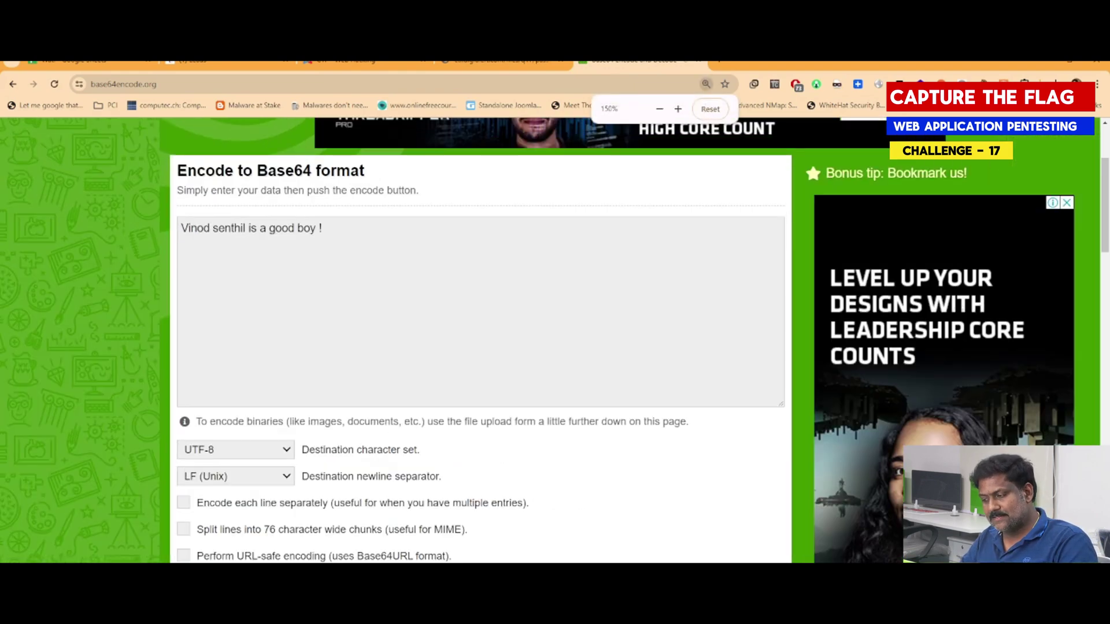
scroll(496, 532, down, 2)
Highlight the trailing '=' padding character in the Base64 output
drag(497, 531, 441, 531)
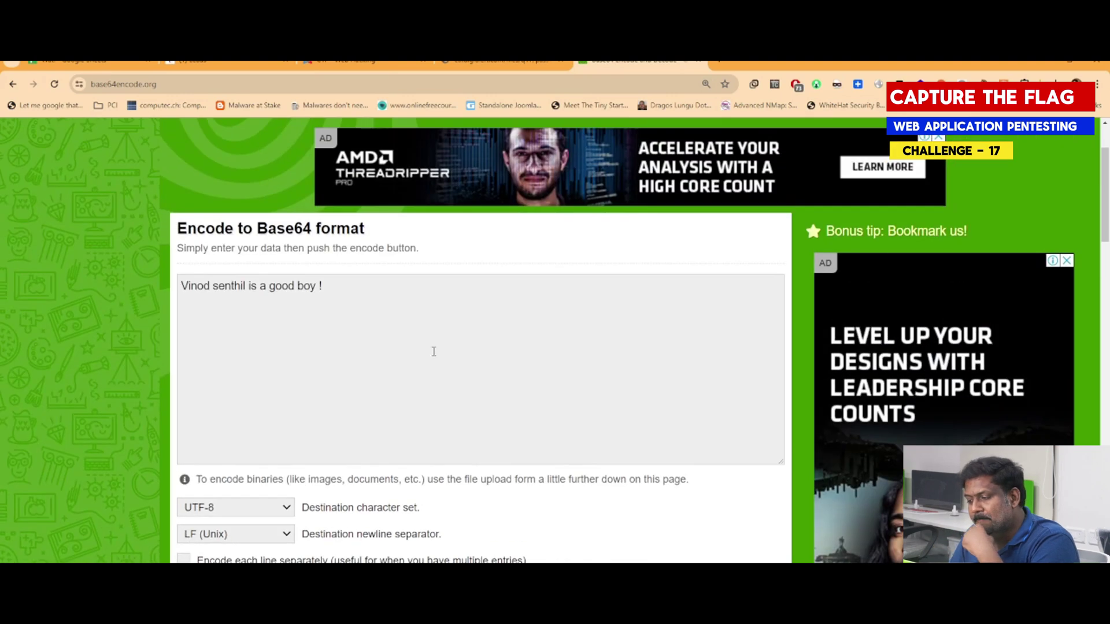
drag(433, 351, 106, 322)
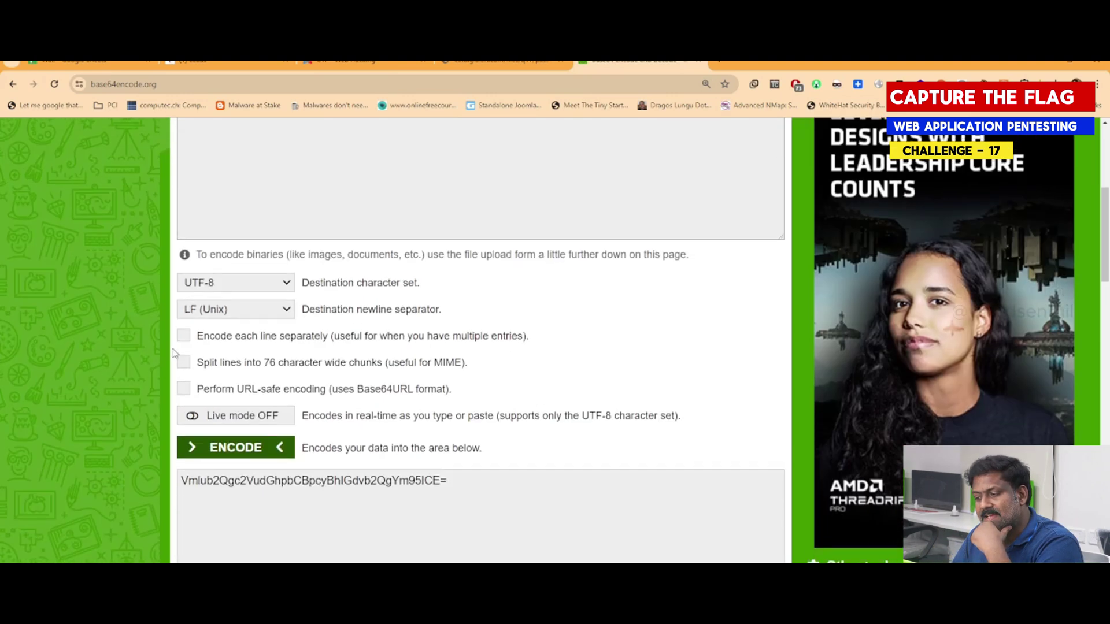
drag(478, 527, 74, 463)
scroll(82, 375, up, 4)
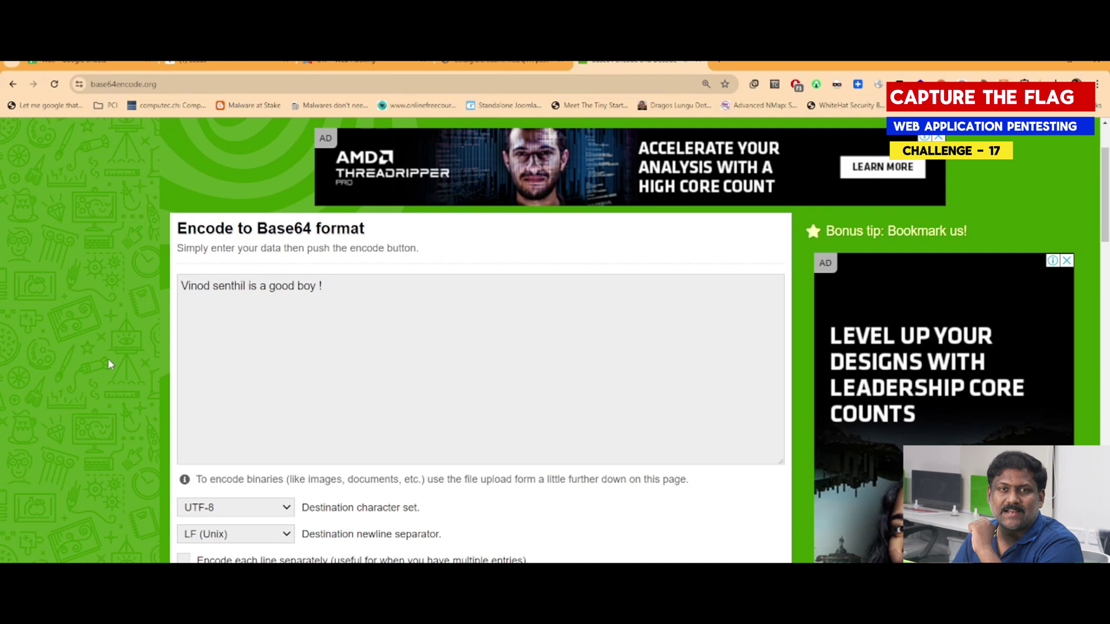
scroll(109, 364, down, 5)
click(430, 424)
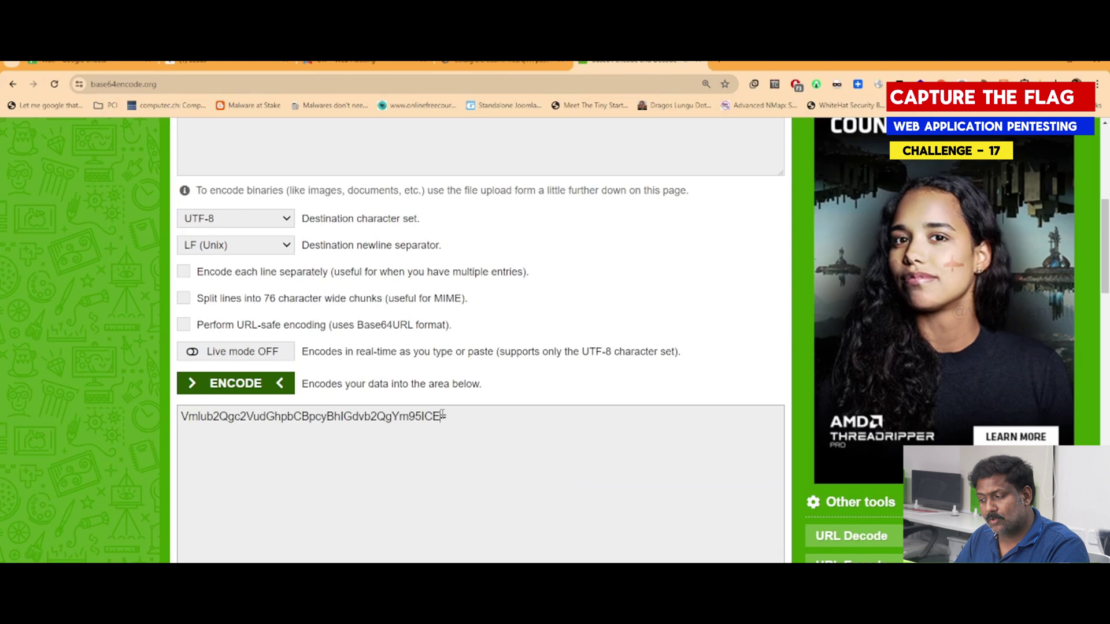
drag(442, 416, 505, 424)
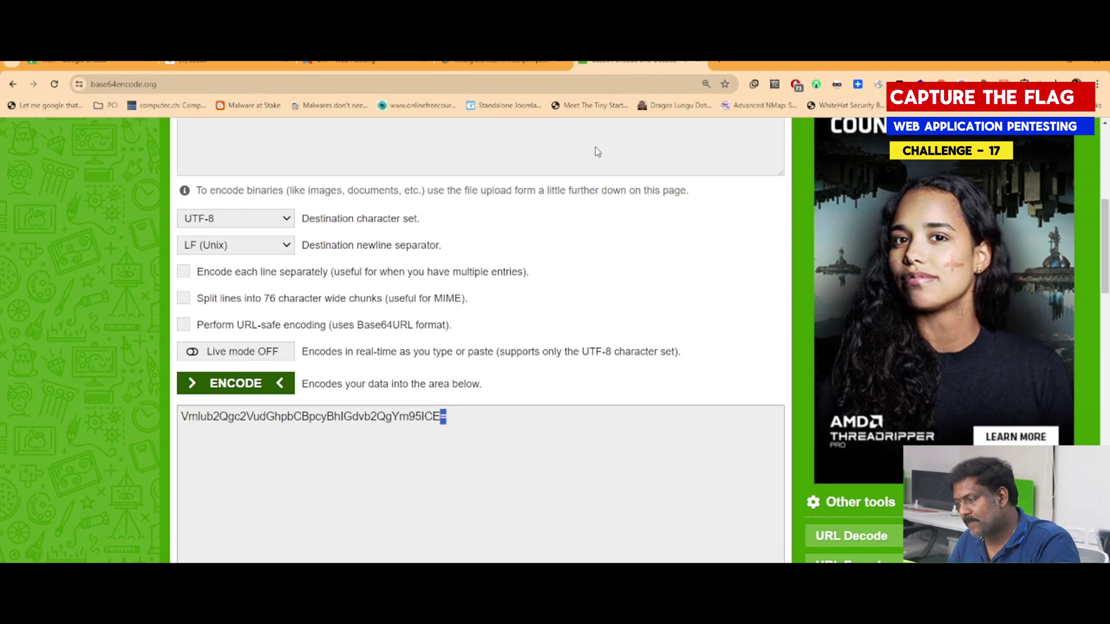
Copy the long password string from password.php and paste it into base64encode.org's input
click(503, 62)
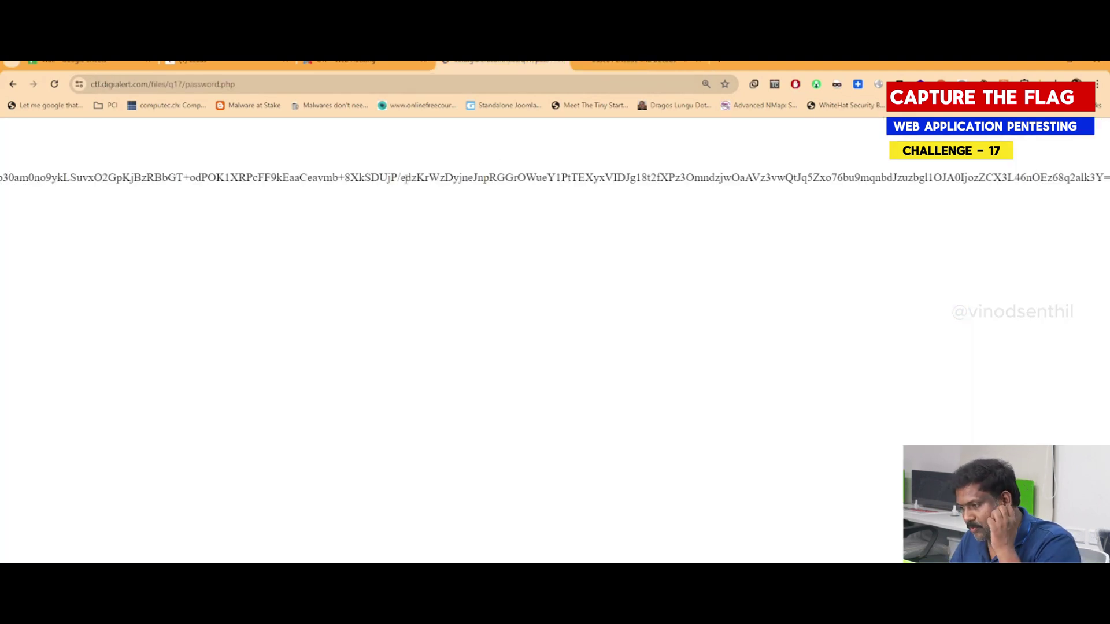
scroll(5, 220, left, 10)
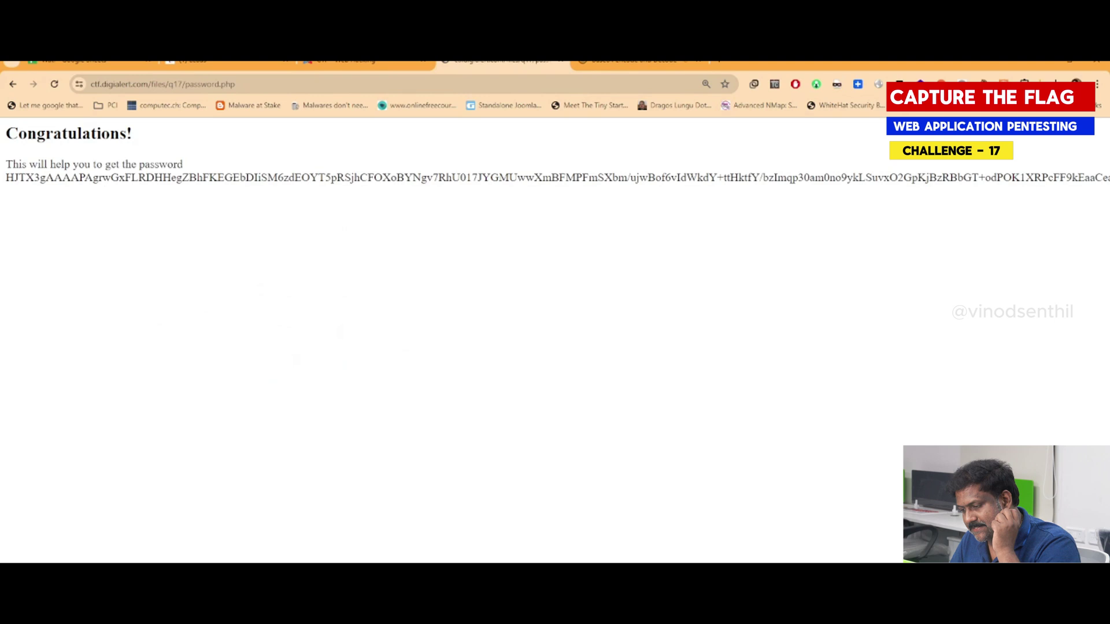
drag(7, 175, 1107, 180)
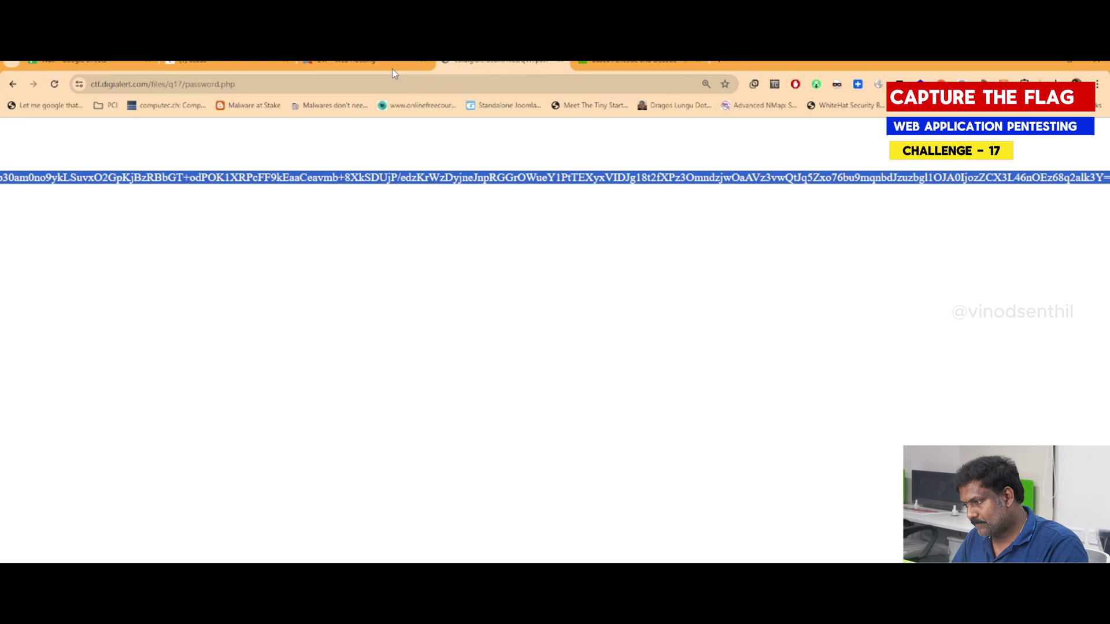
click(611, 66)
scroll(131, 219, up, 5)
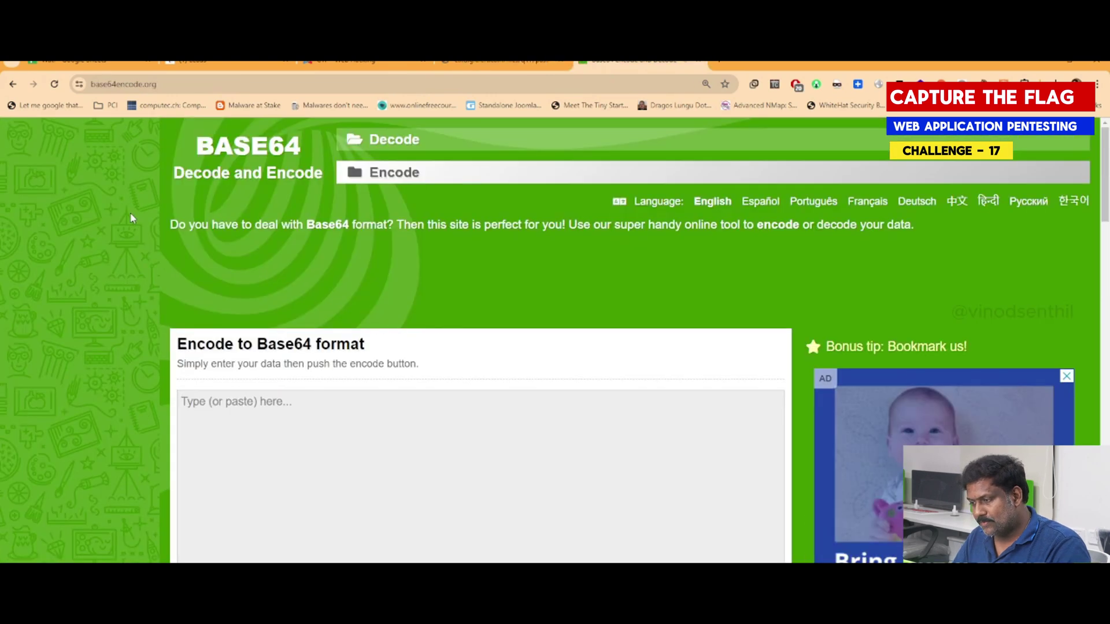
click(262, 433)
text(HJTX3gAAAAPAgrwGxFLRDHHegZBhFKEGEbDlISM6zdEOYT5pRSjhCFOXoBYNgv7RhU017JYGMUwwXmBFMPFmSXbm/ujwBof6vldWkdY+ttHktfY/bzlmqp30am0no9ykLSuvxO2GpKjBzRBbGT+odPOK1XRPcFF9kEaaCeavmb+8XkSDUjP/edzKrWzDyjneJnpRGGrOWueY1PtTEXyxVIDJg18t2fXPz3OmndzjwOaAVz3vwQtJq5Zxo76bu9mqnbdJzuzbgl1OJA0ljozZCX3L46nOEz68q2alk3Y=)
scroll(283, 443, down, 2)
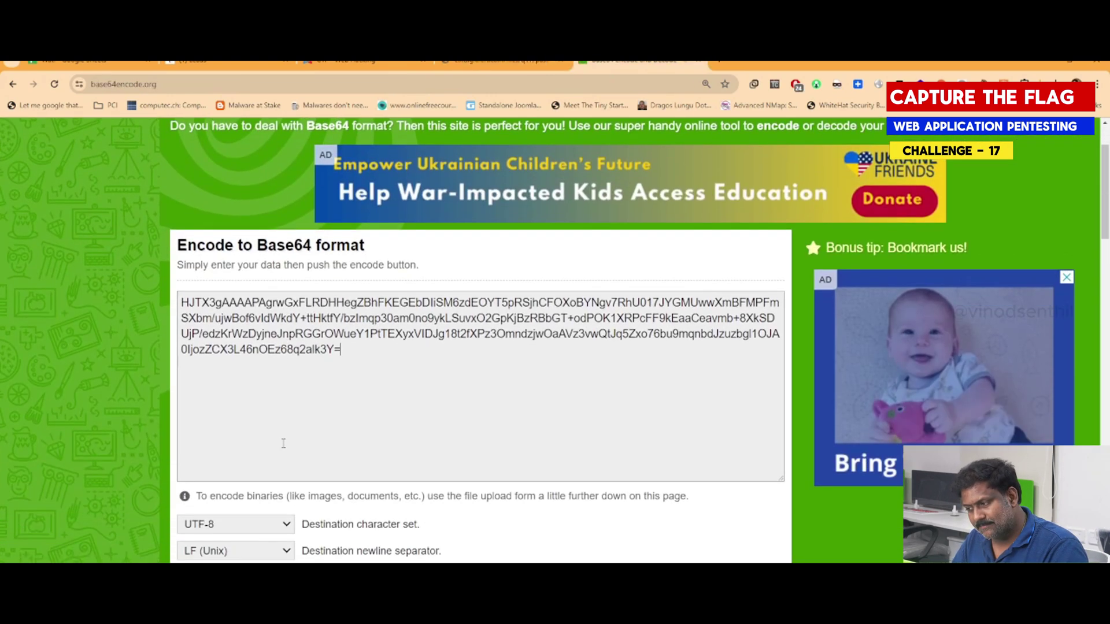
scroll(283, 443, down, 5)
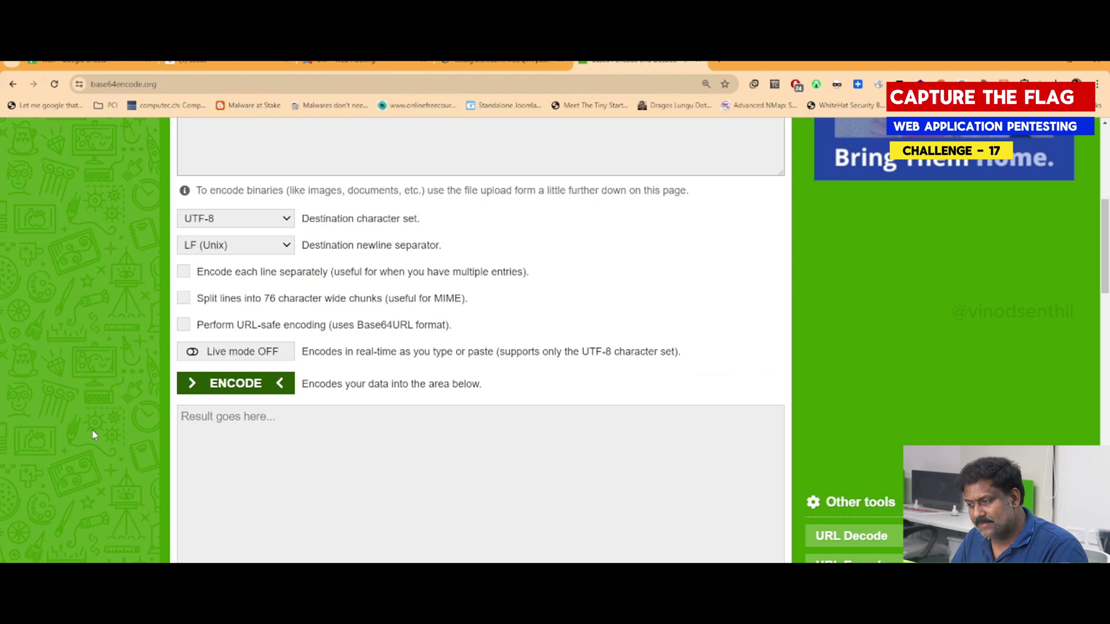
scroll(92, 435, up, 5)
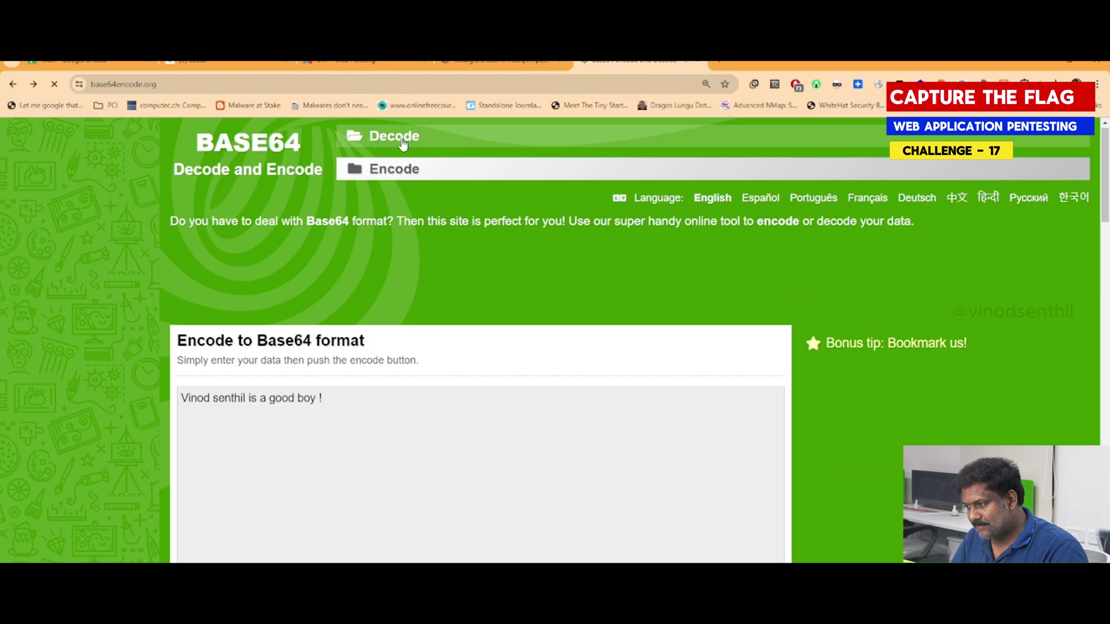
Decode the password string on base64decode.org, which yields unreadable gibberish
click(383, 147)
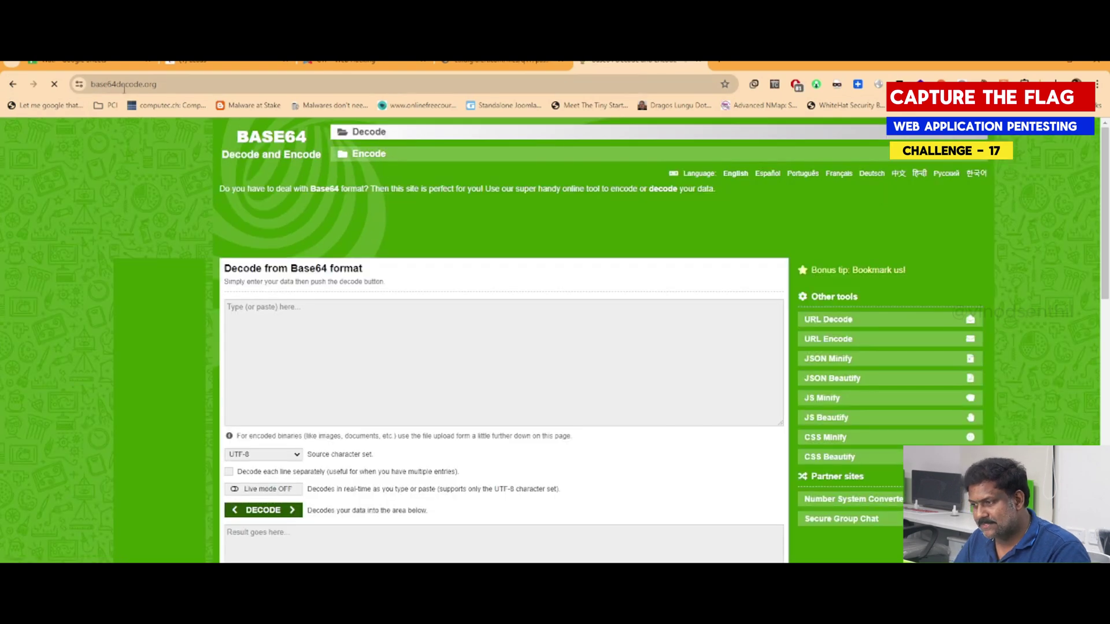
click(328, 377)
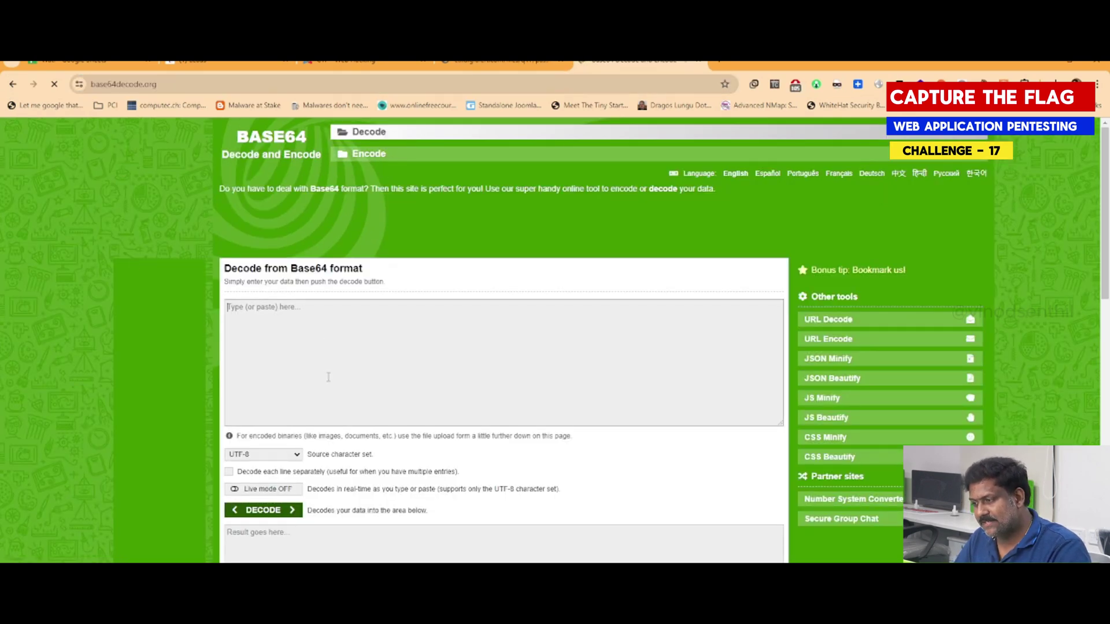
text(HJTX3gAAAAPAgrwGxFLRDHHegZBhFKEGEbDliSM6zdEOYT5pRSjhCFOXoBYNgv7RhU017JYGMUwwXmBFMPFmSXbm/ujwBof6vldWkdY+ttHktfY/bzlmqp30am0no9ykLSuvxO2GpKjBzRBbGT+odPOK1XRPcFF9kEaaCeavmb+8XkSDUjP/edzKrWzDyjneJnpRGGrOWueY1PtTEXyxVIDJg18t2fXPz3OmndzjwOaAVz3vwQtJq5Zxo76bu9mqnbdJzuzbgl1OJA0ljozZCX3L46nOEz68q2alk3Y=)
scroll(328, 377, down, 2)
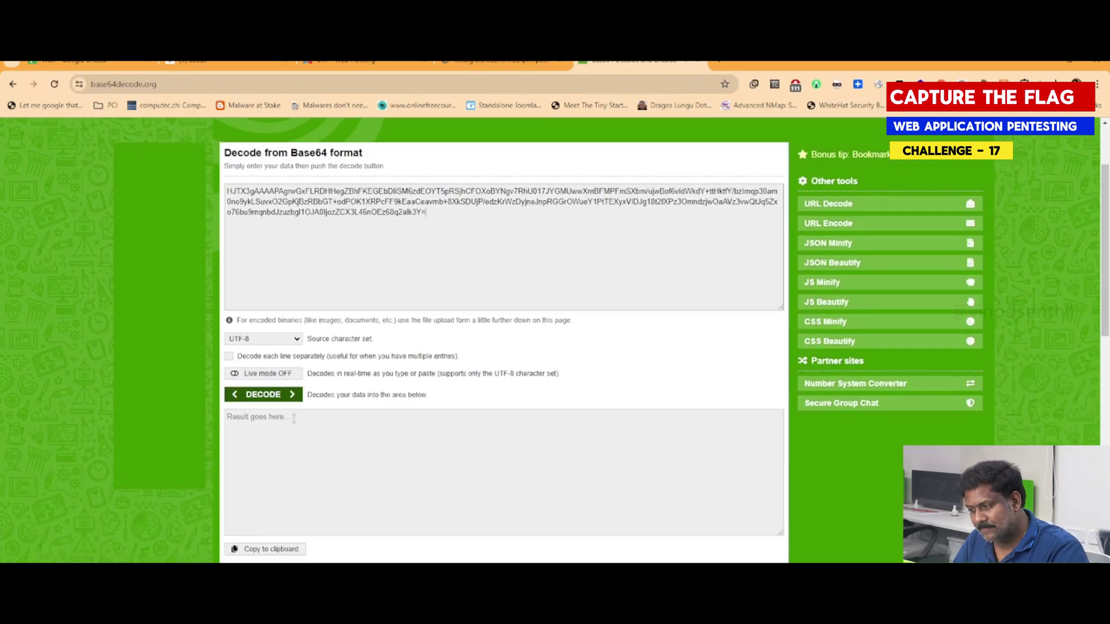
click(263, 395)
scroll(318, 495, down, 1)
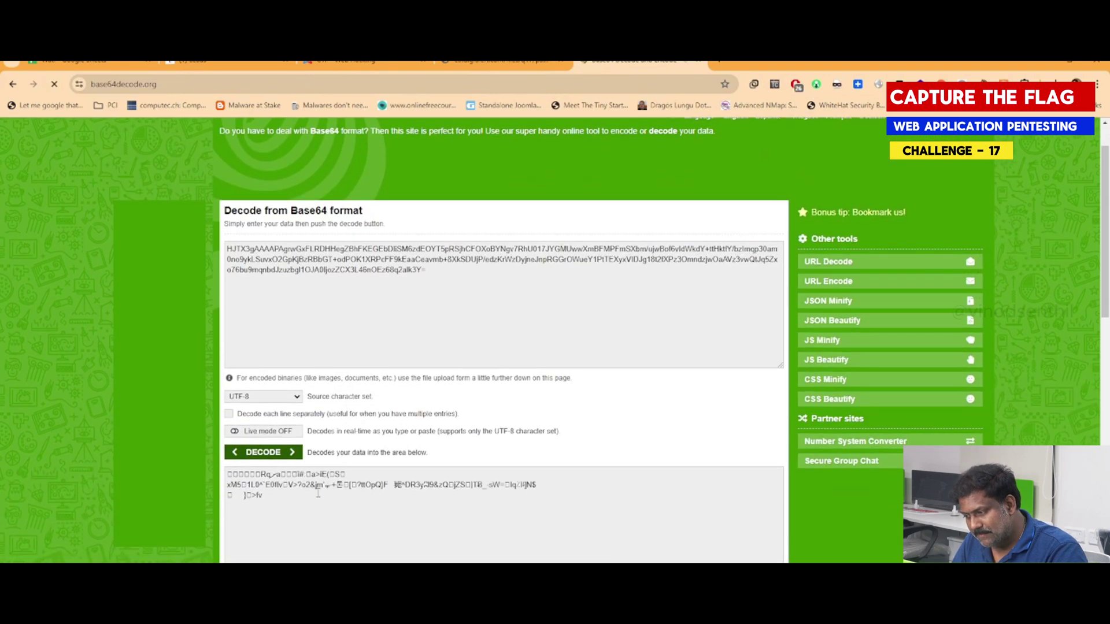
drag(318, 495, 195, 427)
click(372, 538)
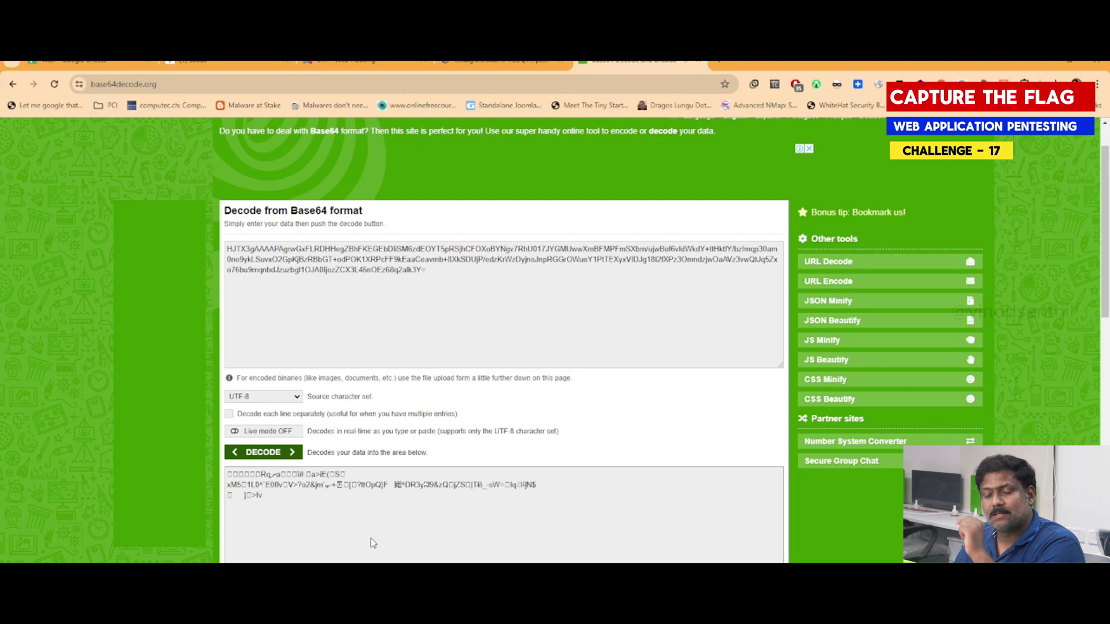
key(ctrl+shift+Tab)
key(ctrl+shift+Tab)
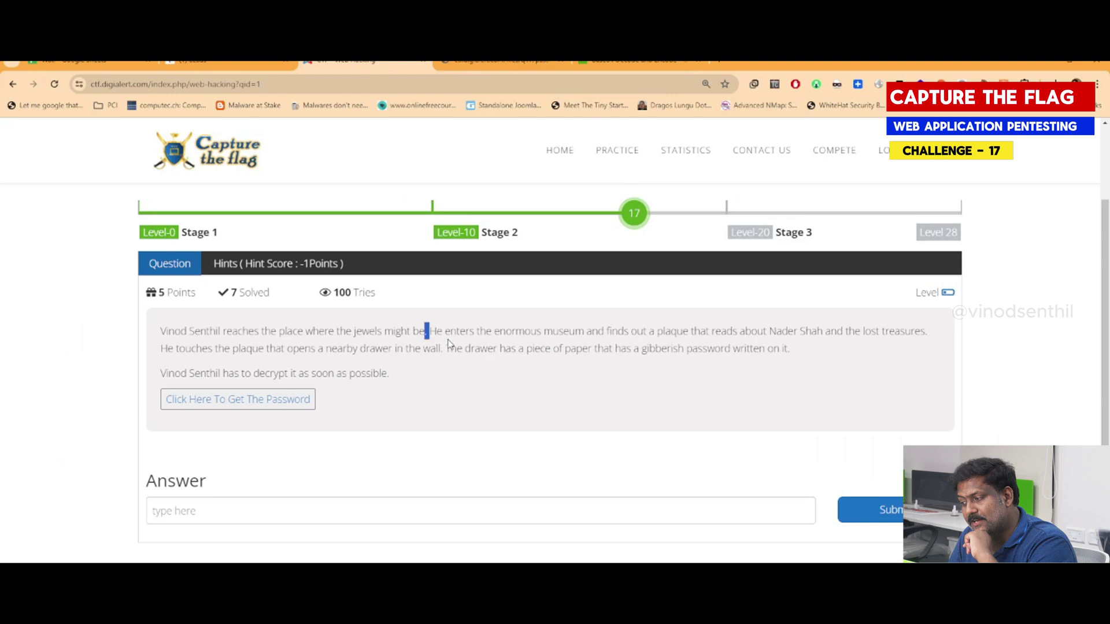
drag(426, 331, 907, 337)
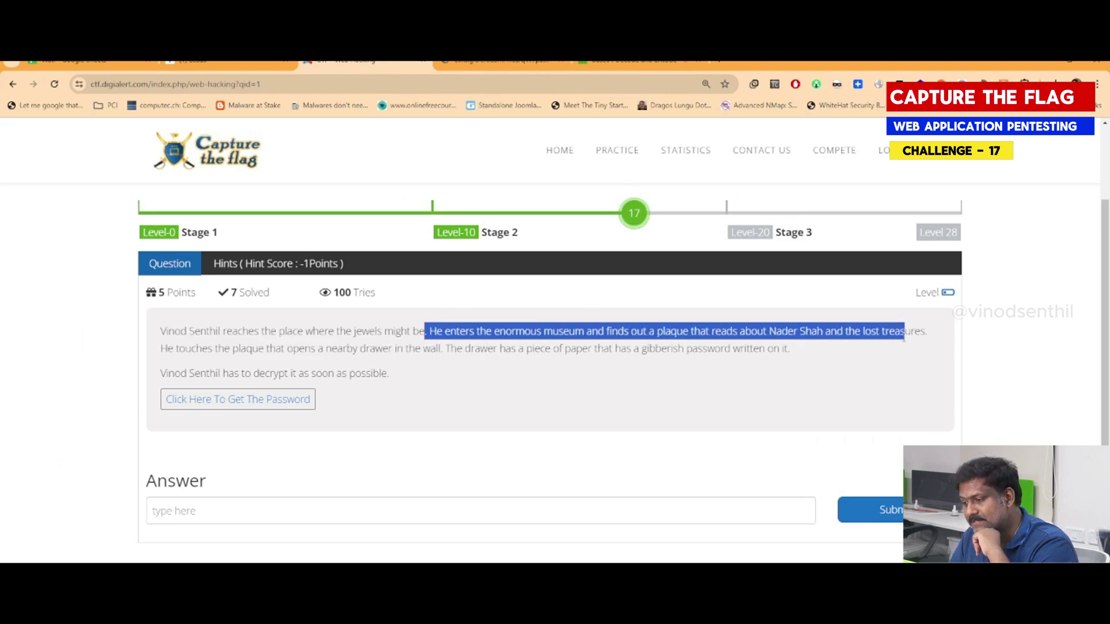
click(298, 367)
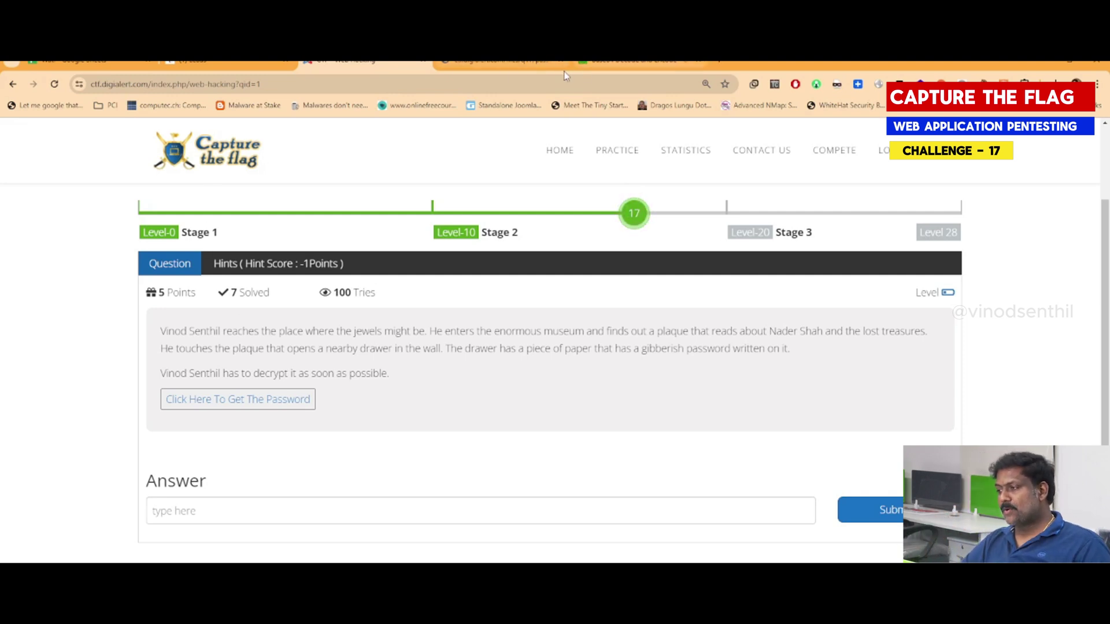
Load md5hashing.net's crypto page and focus the AES Decrypt String box
click(609, 64)
click(385, 85)
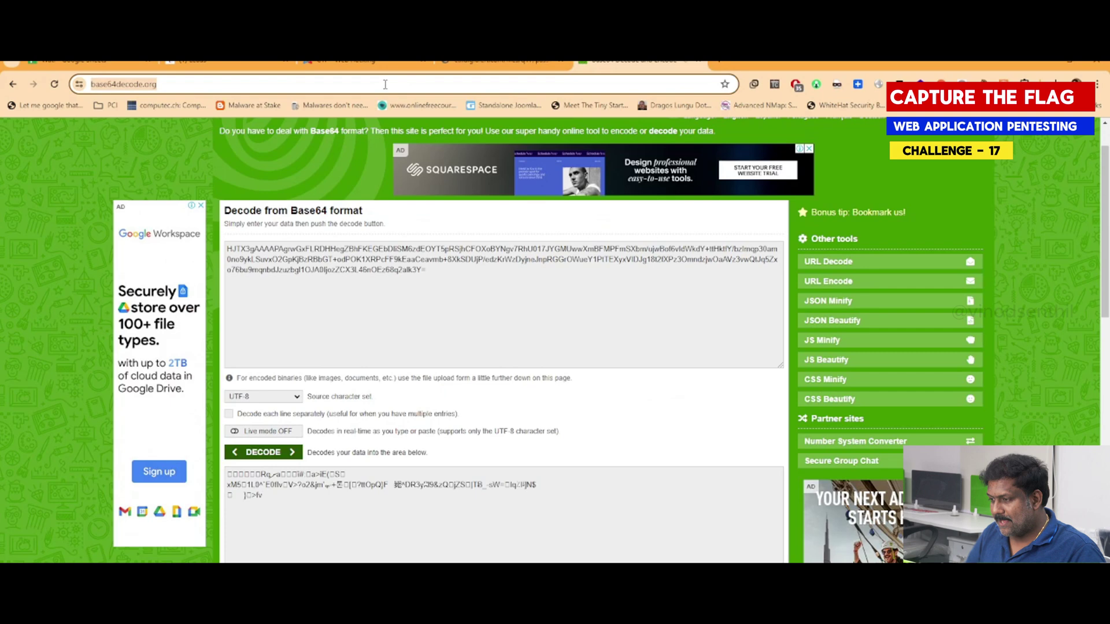
text(my)
key(BackSpace)
key(BackSpace)
key(BackSpace)
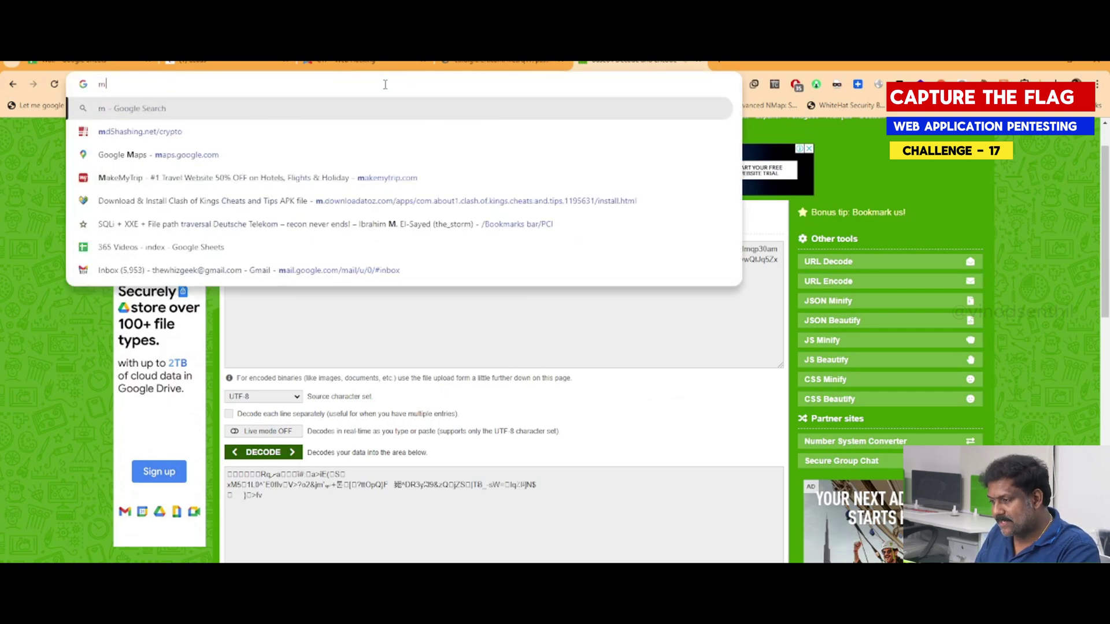
text(md5hashing.net/crypto)
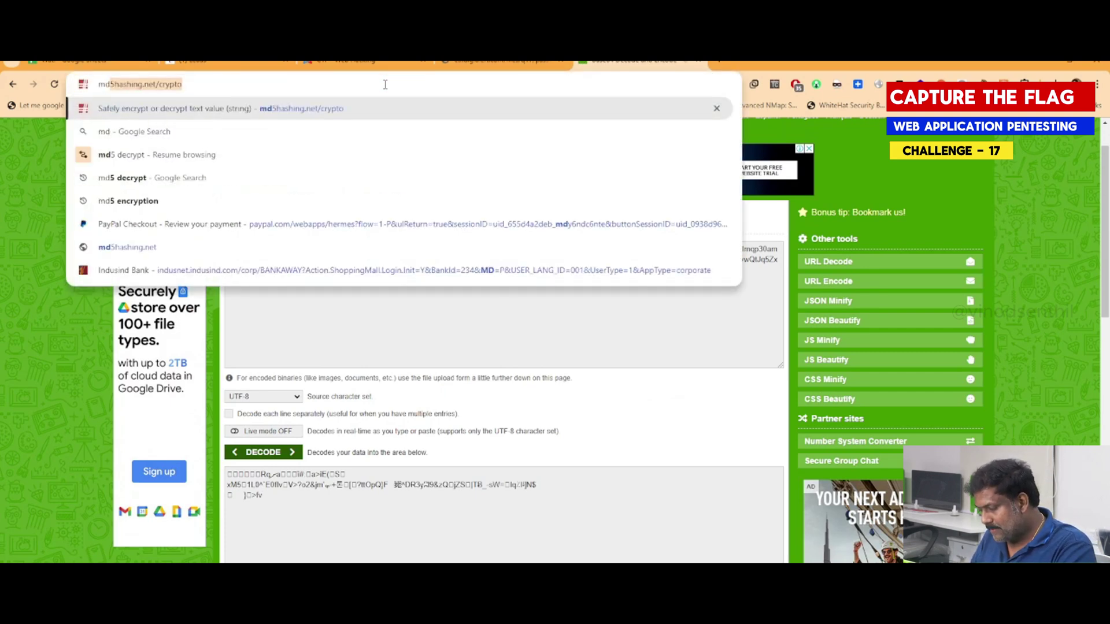
key(Return)
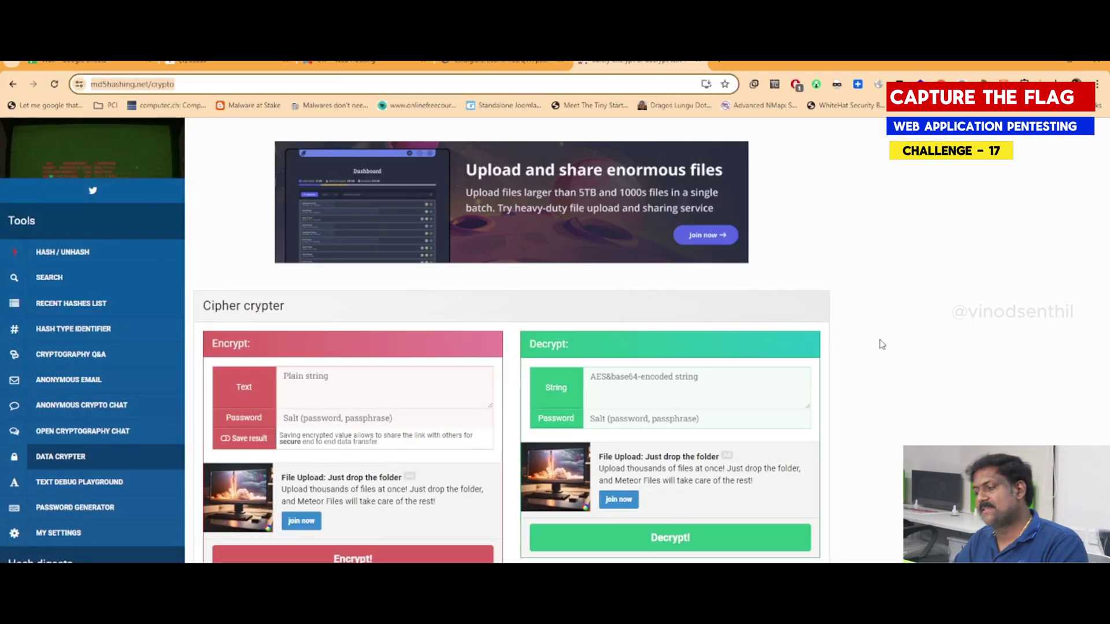
click(600, 379)
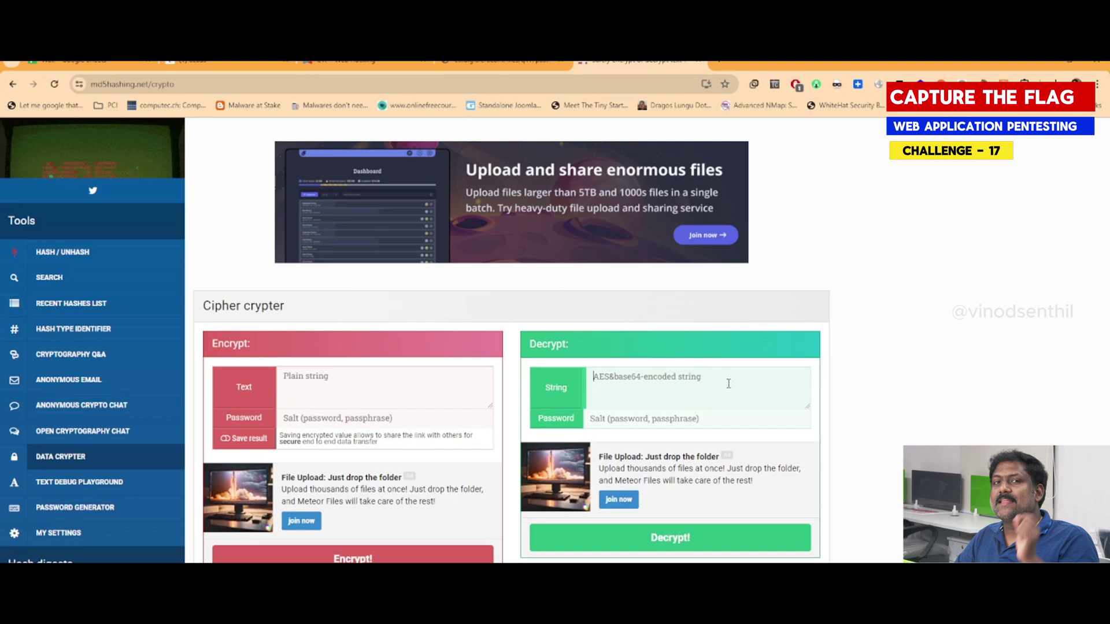
click(467, 61)
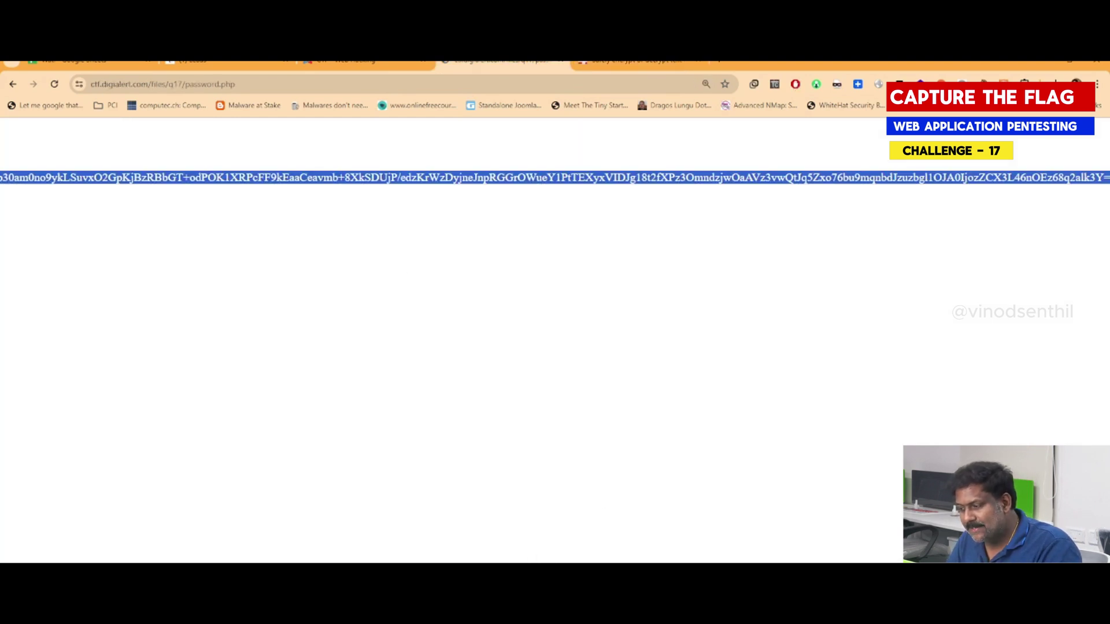
Copy the full encrypted password string from password.php using right-click Copy
scroll(555, 177, left, 10)
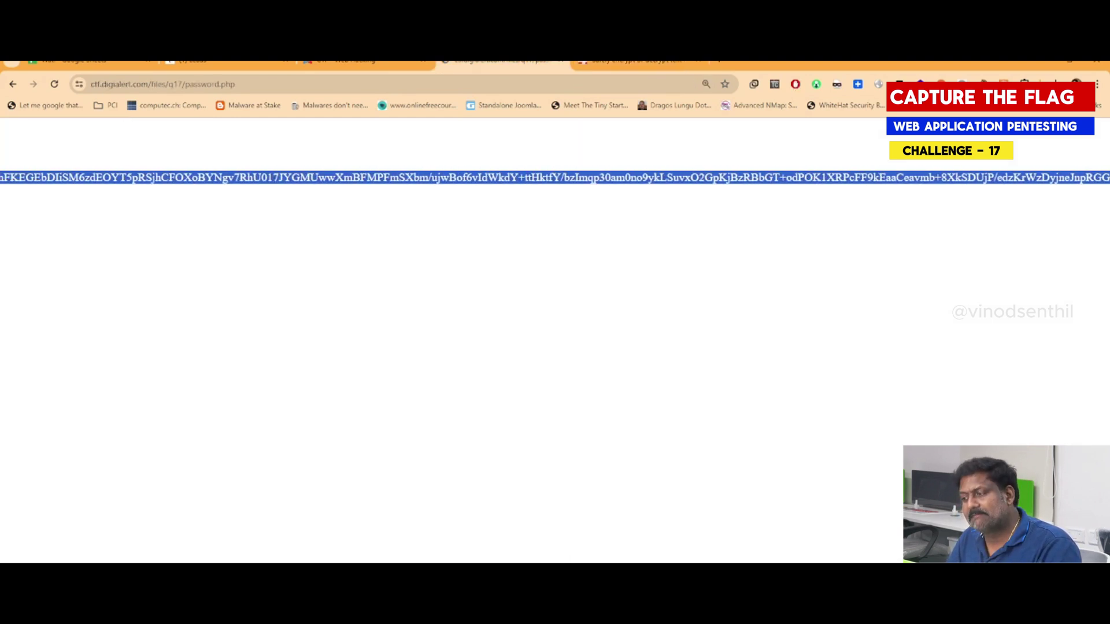
scroll(555, 178, left, 5)
scroll(554, 178, right, 15)
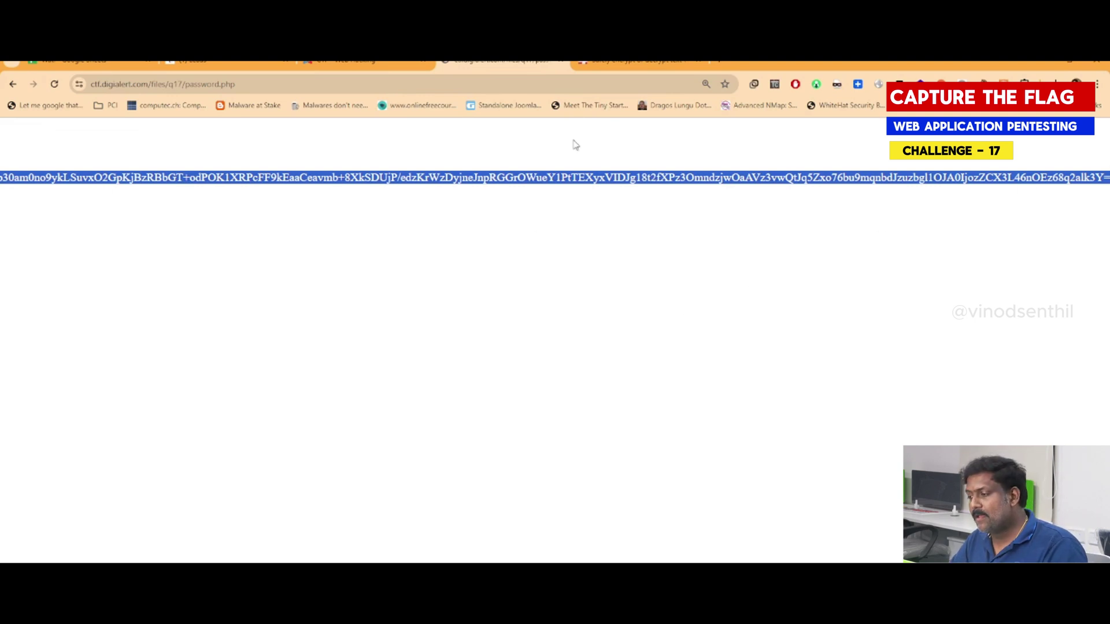
click(652, 63)
click(509, 63)
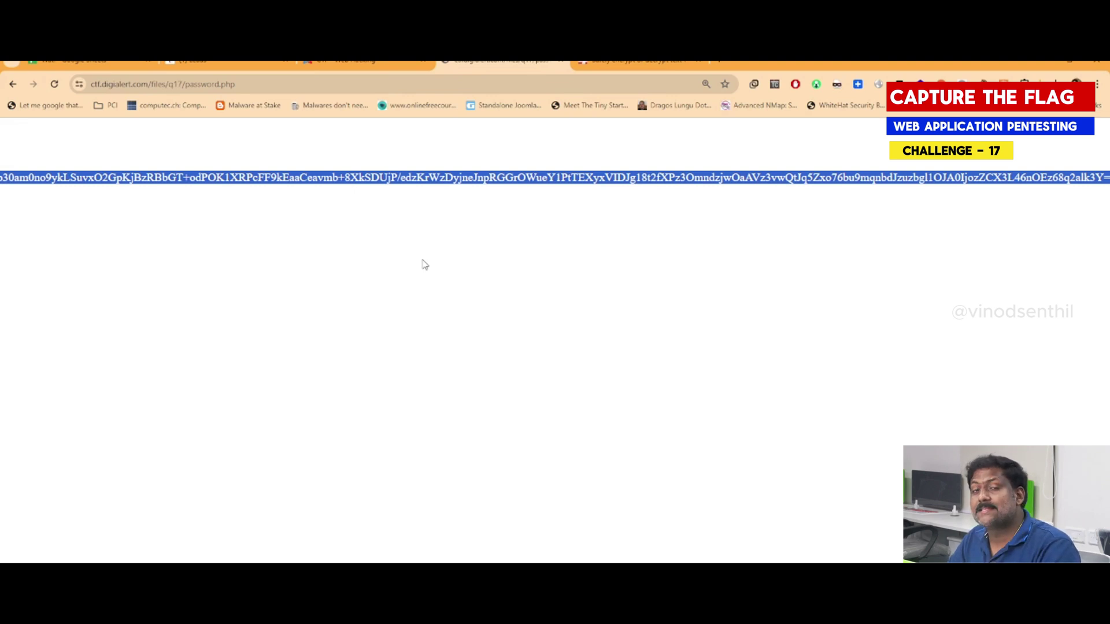
click(608, 61)
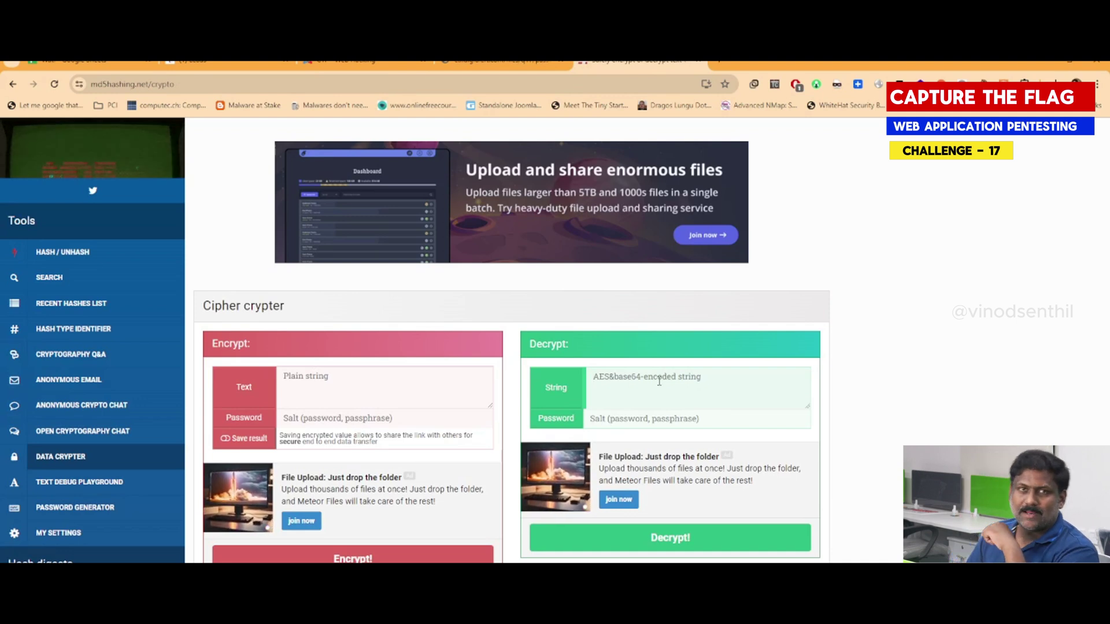
click(532, 68)
scroll(555, 177, left, 10)
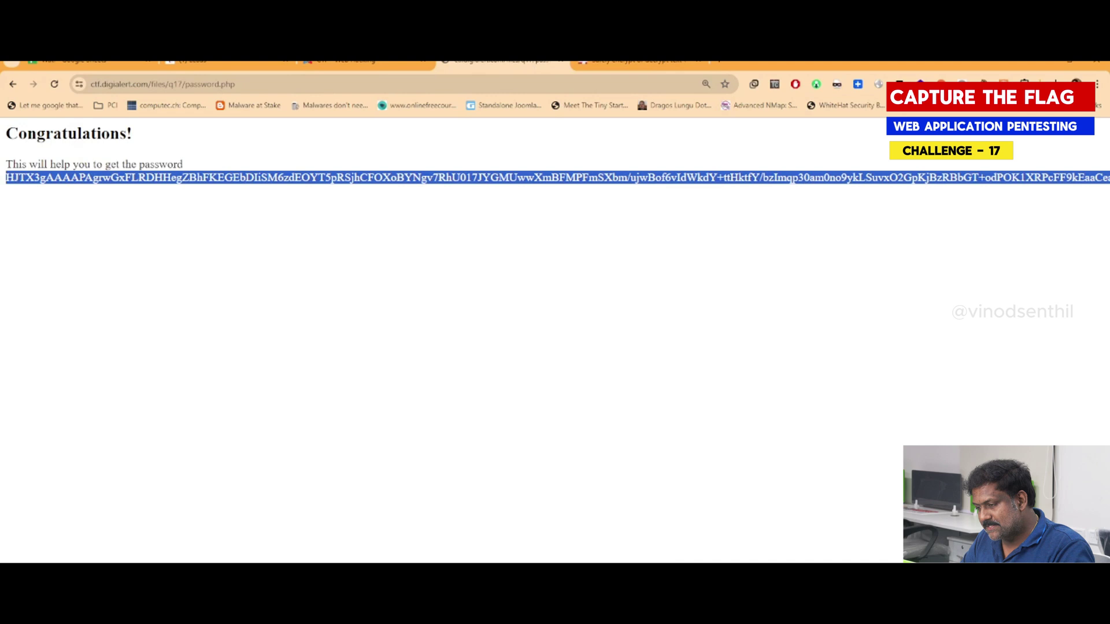
right_click(110, 177)
click(133, 192)
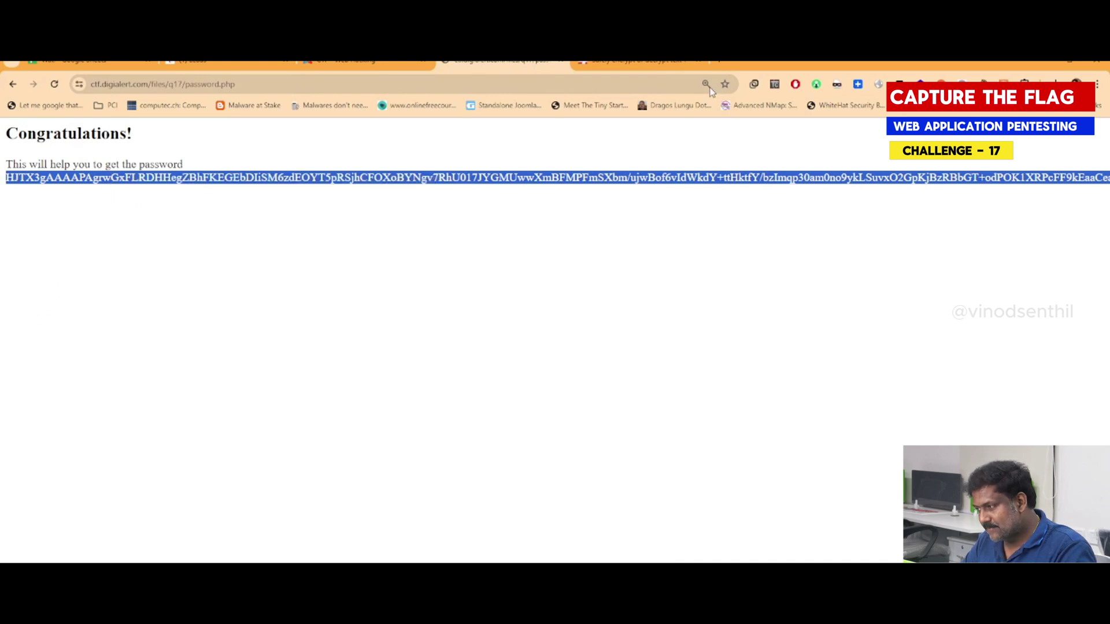
Paste the encrypted string into md5hashing's decrypt box and try Decrypt, which demands a password/salt
click(633, 64)
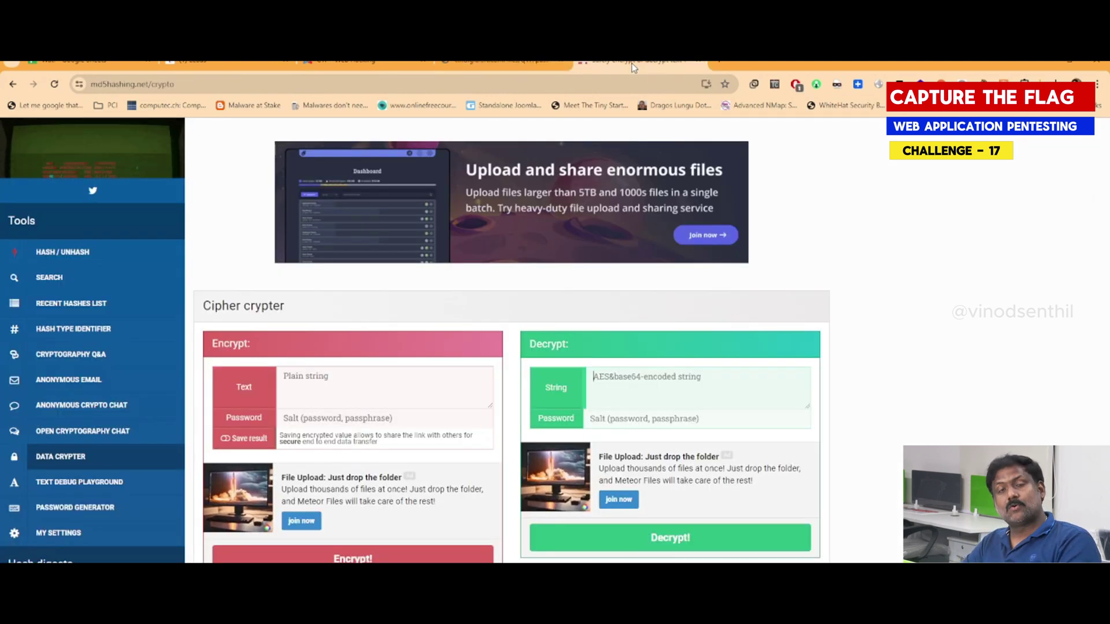
click(675, 405)
key(ctrl+v)
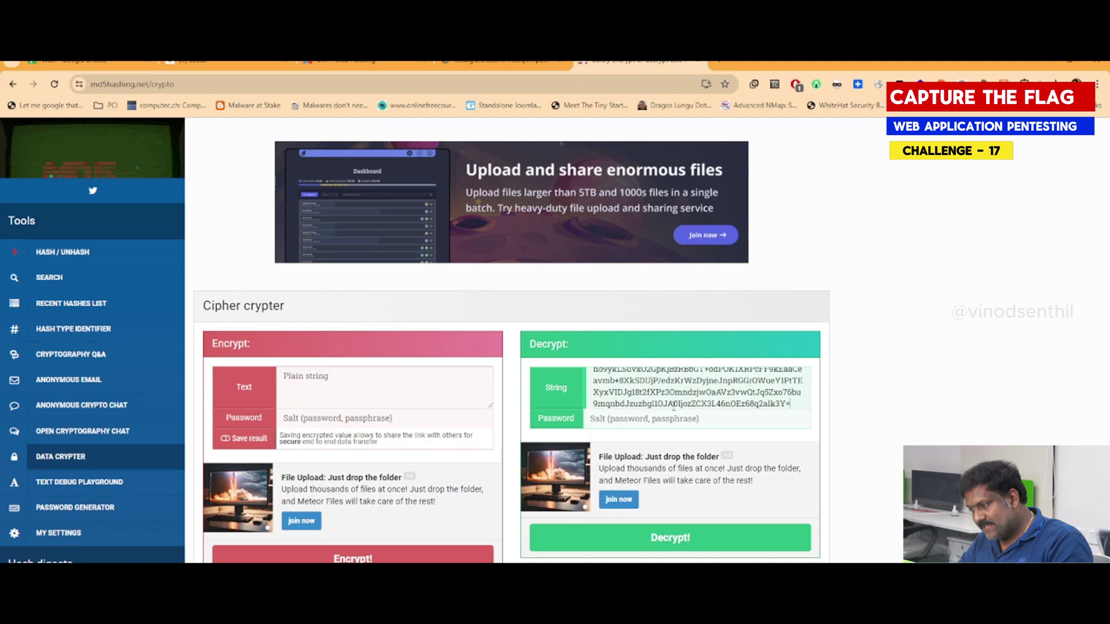
click(674, 538)
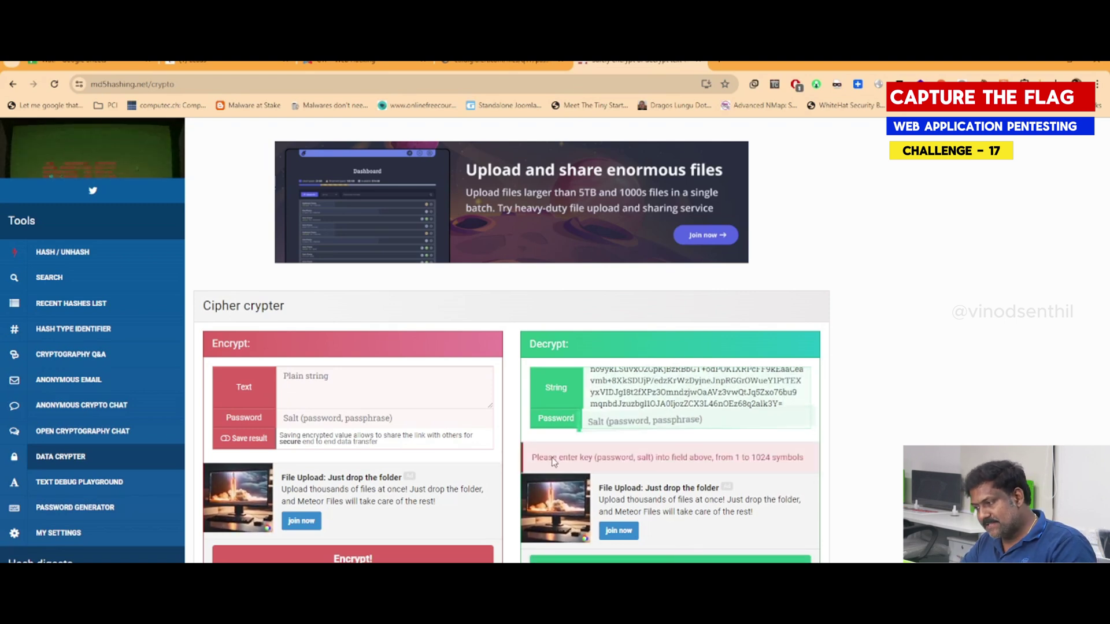
drag(527, 461, 660, 468)
click(629, 468)
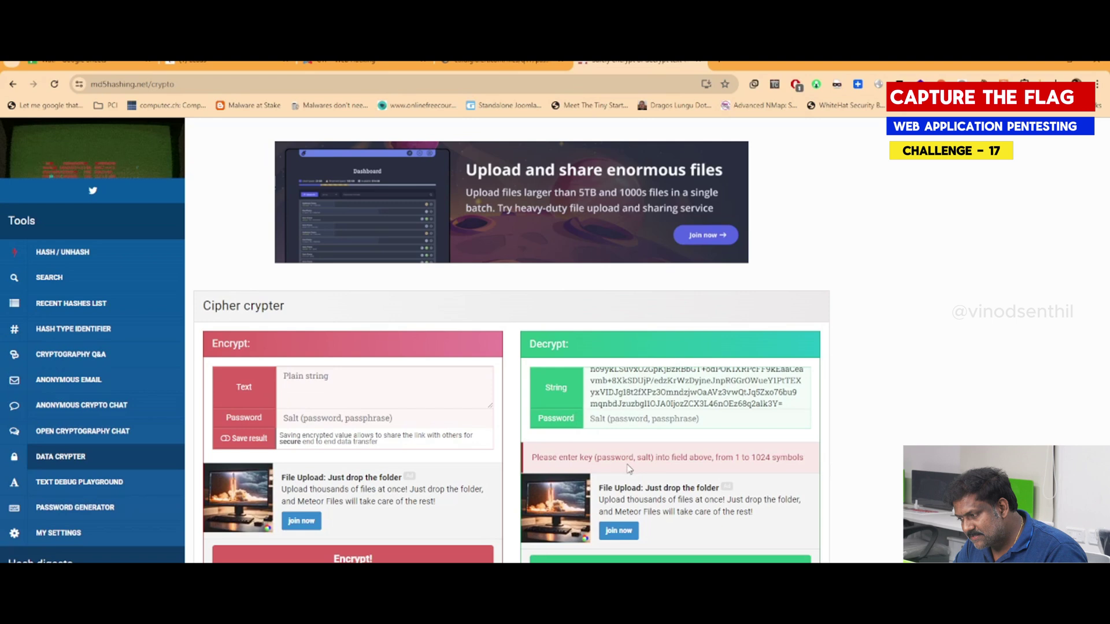
double_click(617, 460)
double_click(643, 458)
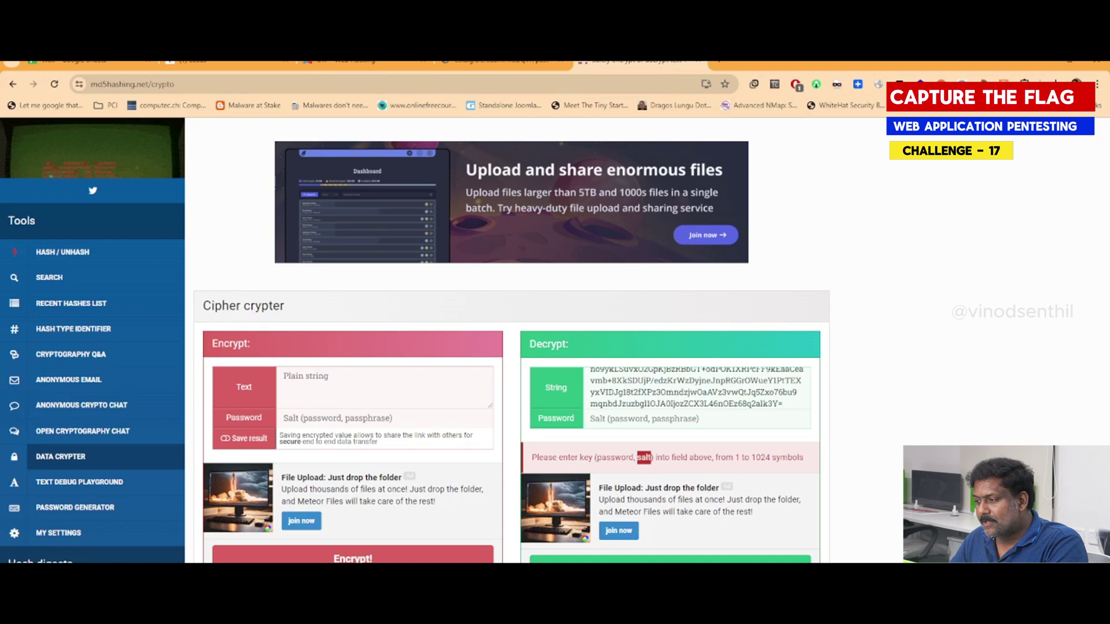
click(496, 64)
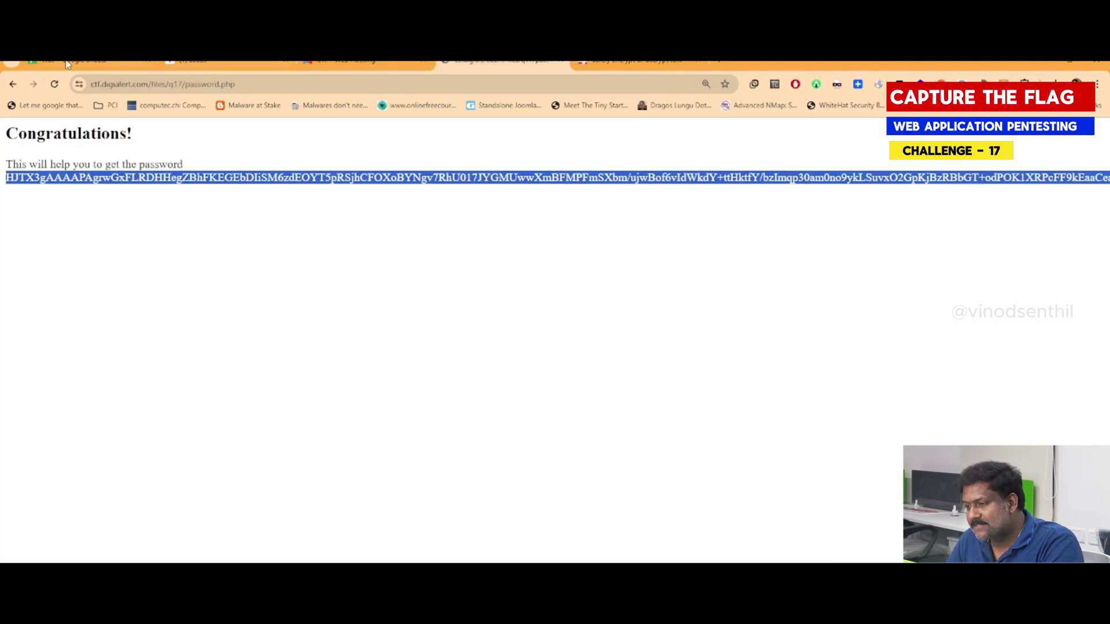
Return to the Find The Password index page and view its HTML page source
click(13, 84)
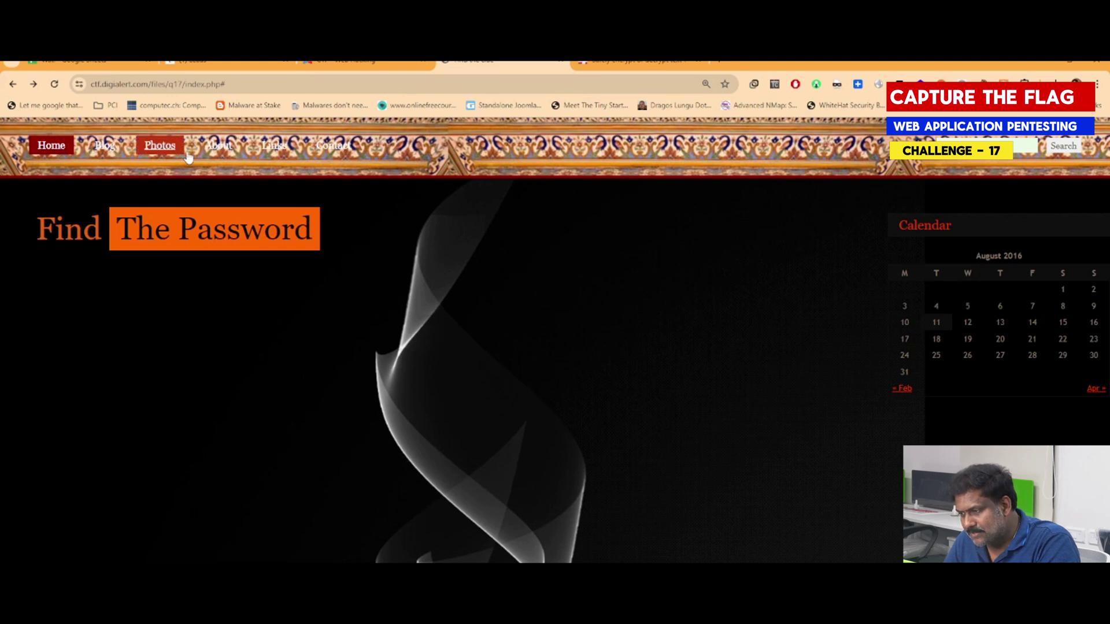
click(276, 149)
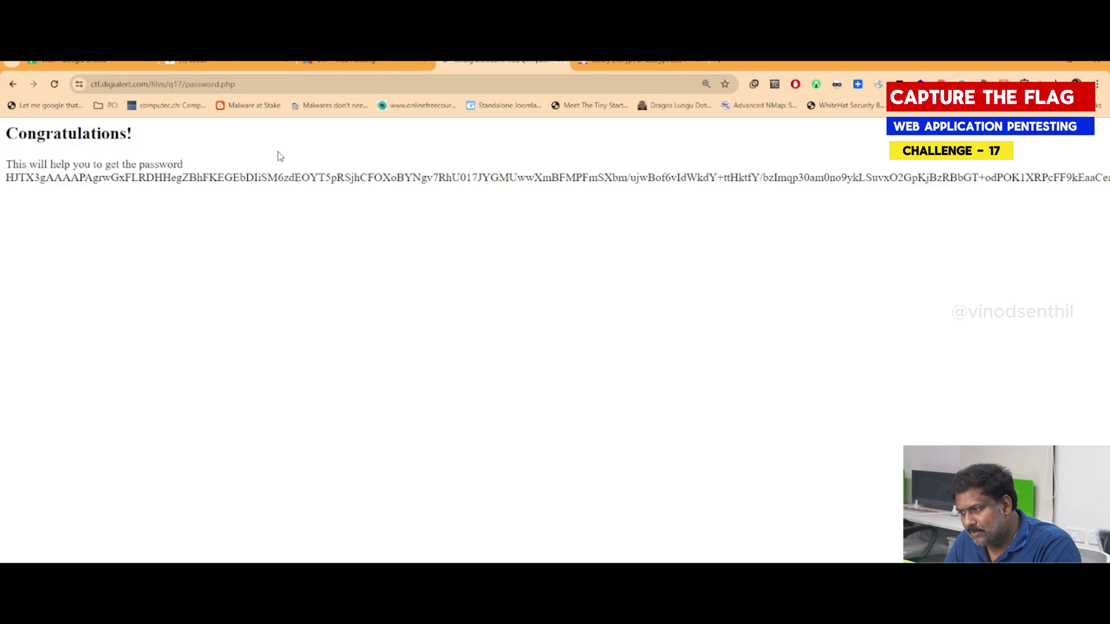
click(12, 84)
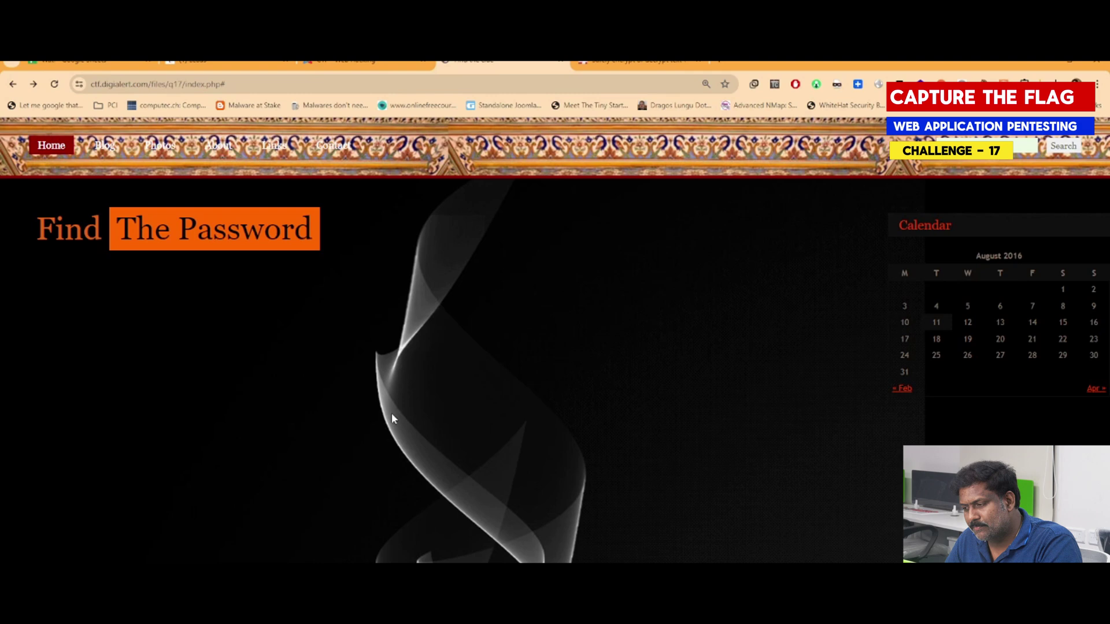
right_click(245, 315)
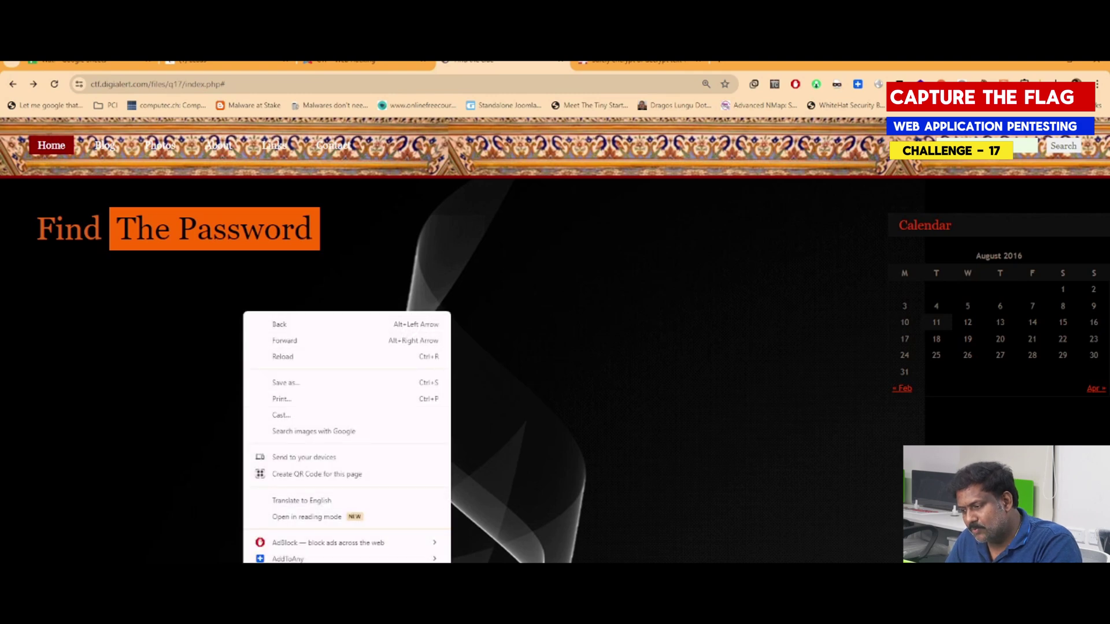
click(289, 592)
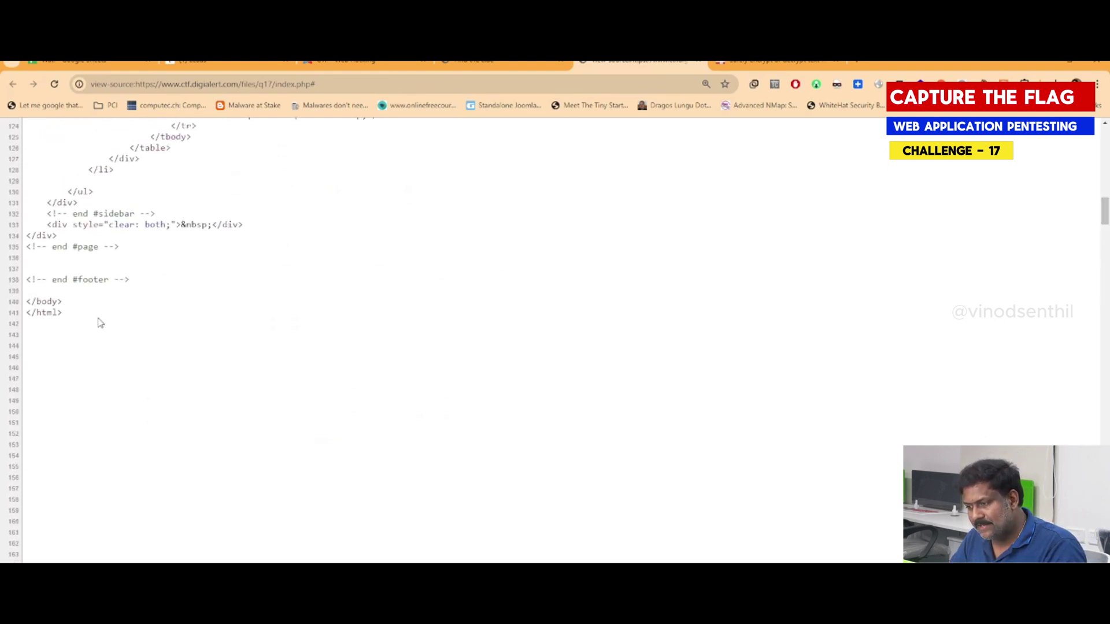
Zoom the source to read line 365 and select the hidden salt string in its comment
drag(98, 319, 68, 263)
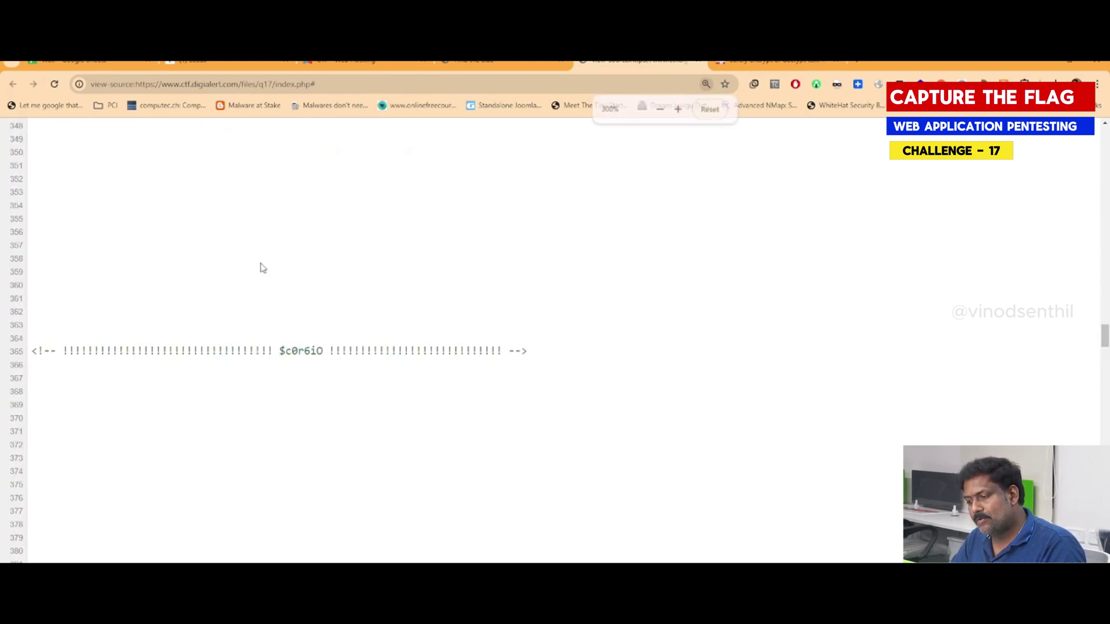
key(ctrl+plus)
scroll(310, 324, down, 3)
key(ctrl+minus)
key(ctrl+minus)
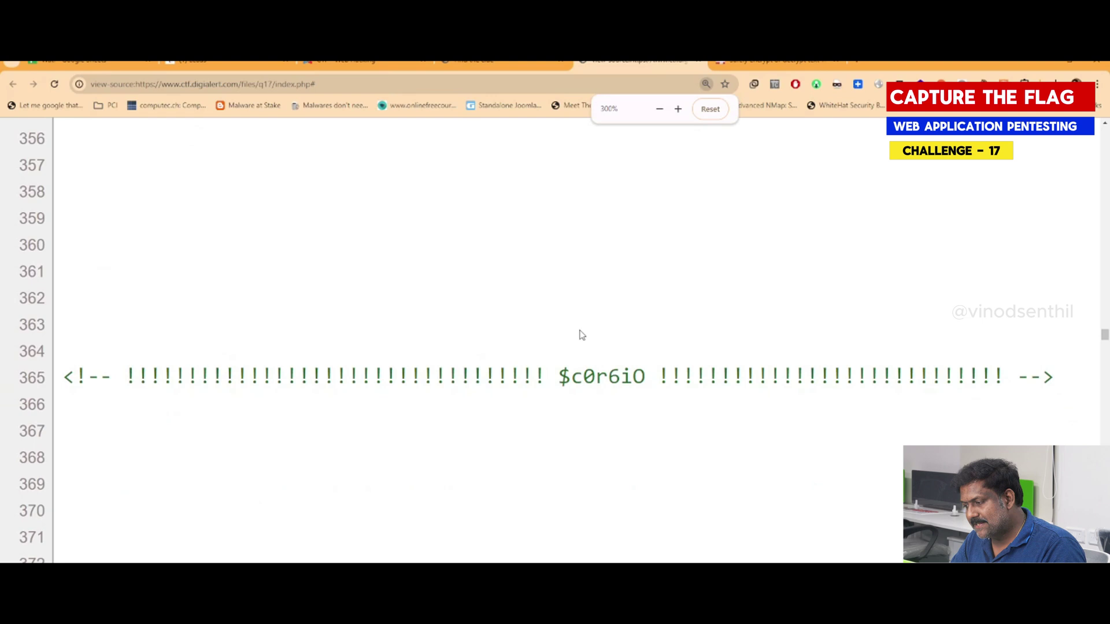
drag(558, 376, 645, 377)
key(ctrl+minus)
key(ctrl+minus)
key(ctrl+minus)
key(ctrl+minus)
key(ctrl+minus)
key(ctrl+minus)
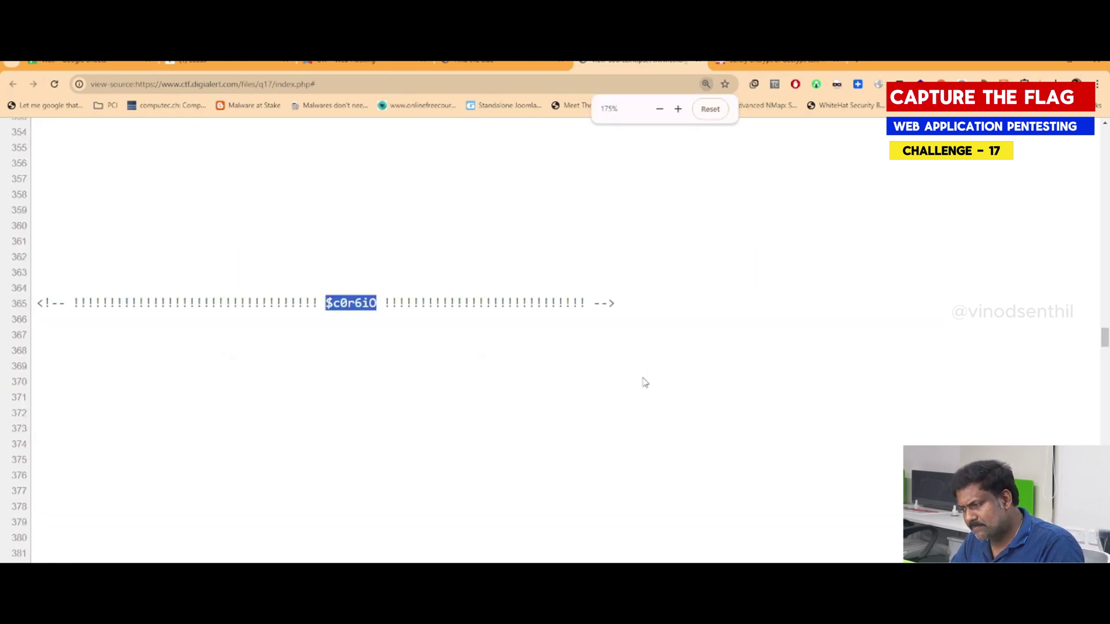
Paste the salt as the Decrypt Password and replace the String box with the AES ciphertext
click(737, 64)
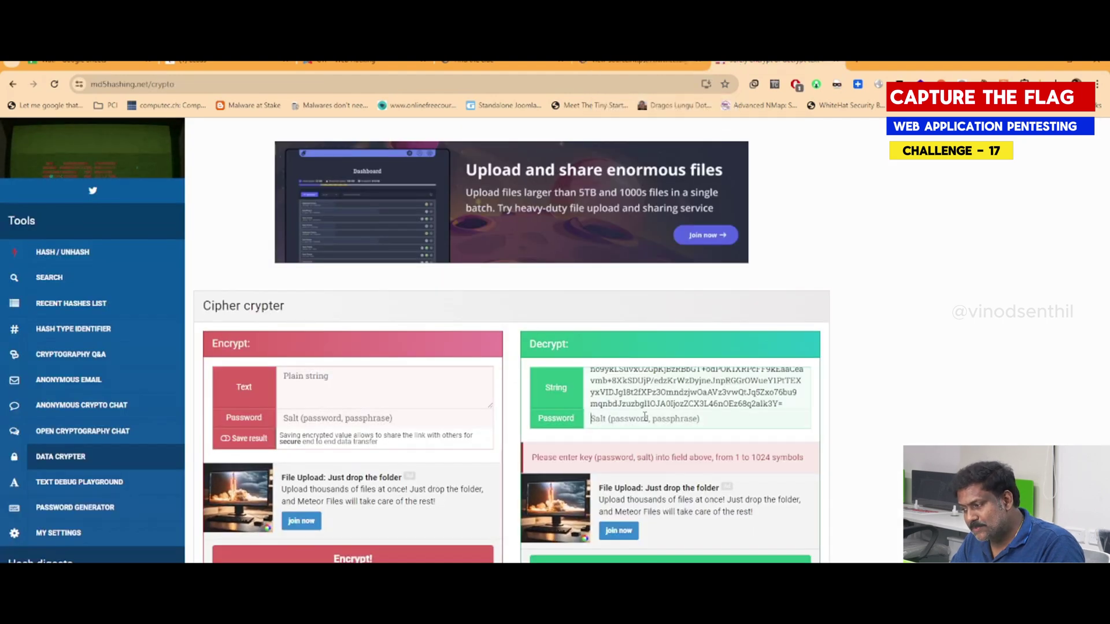
key(ctrl+v)
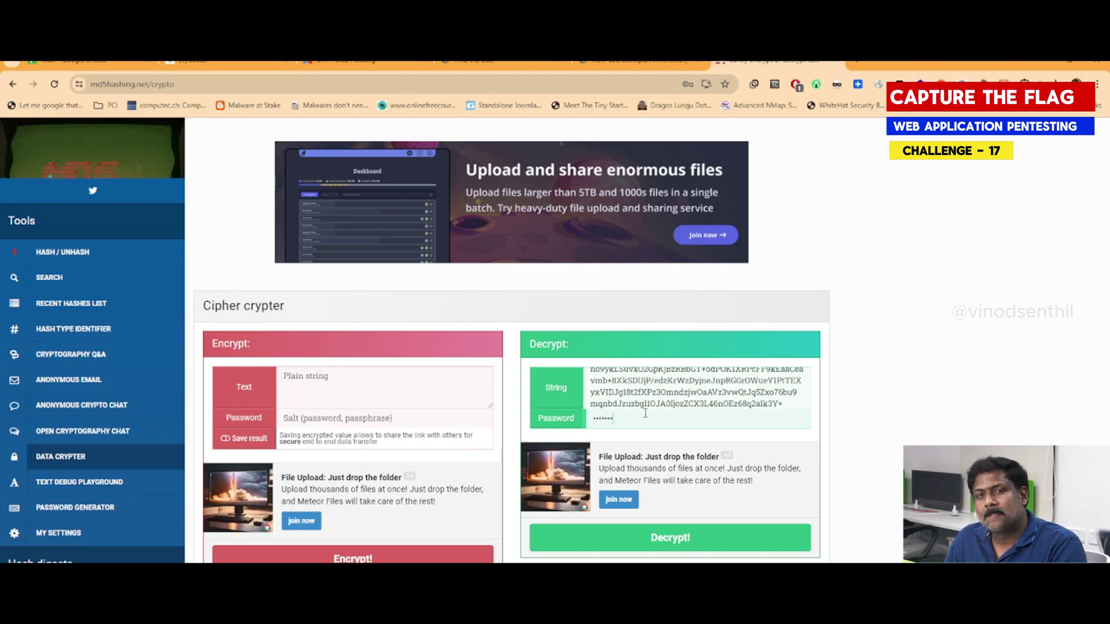
click(653, 390)
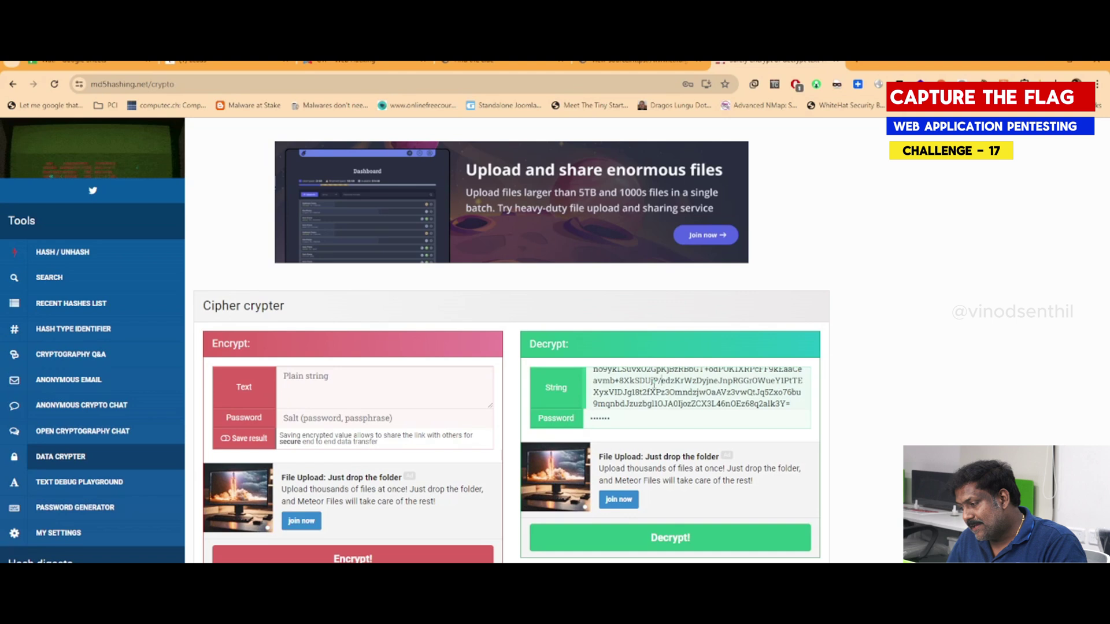
key(ctrl+a)
key(BackSpace)
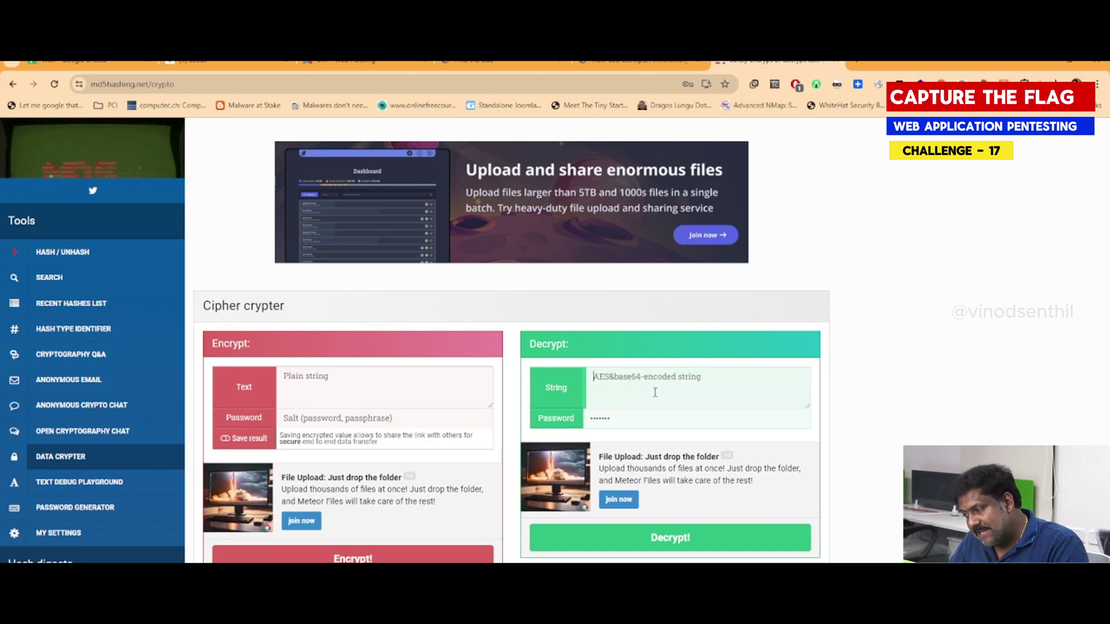
key(ctrl+v)
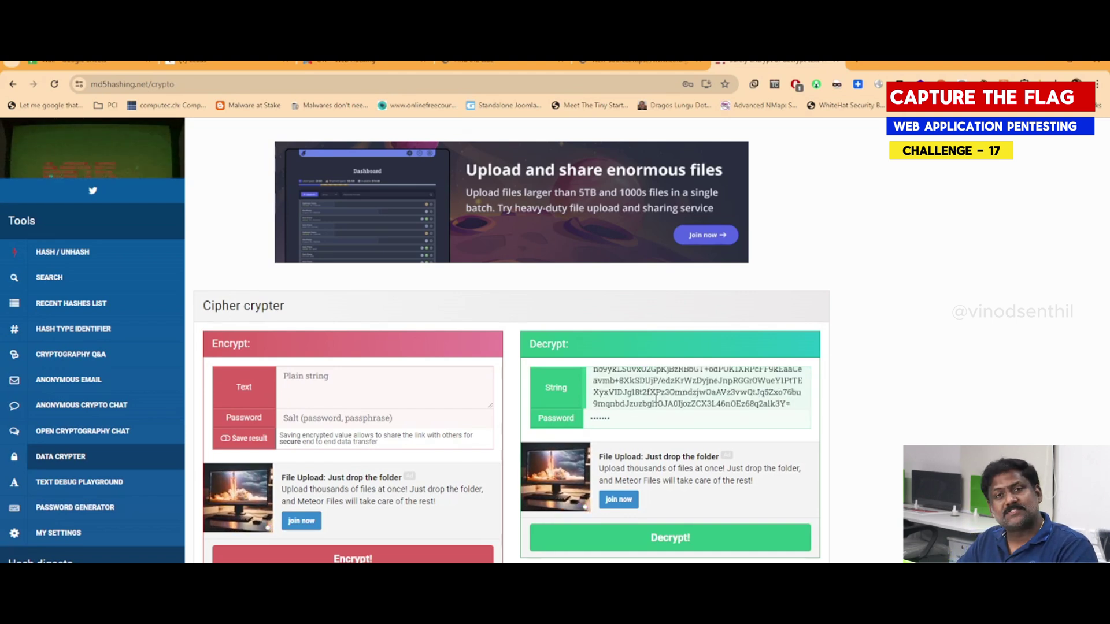
click(651, 421)
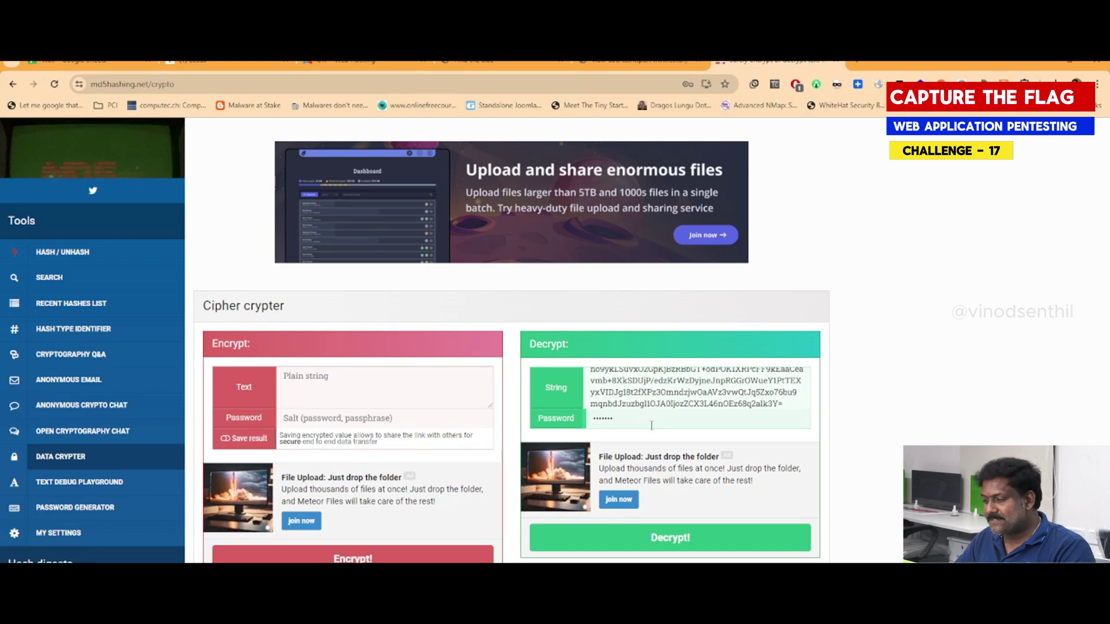
click(653, 68)
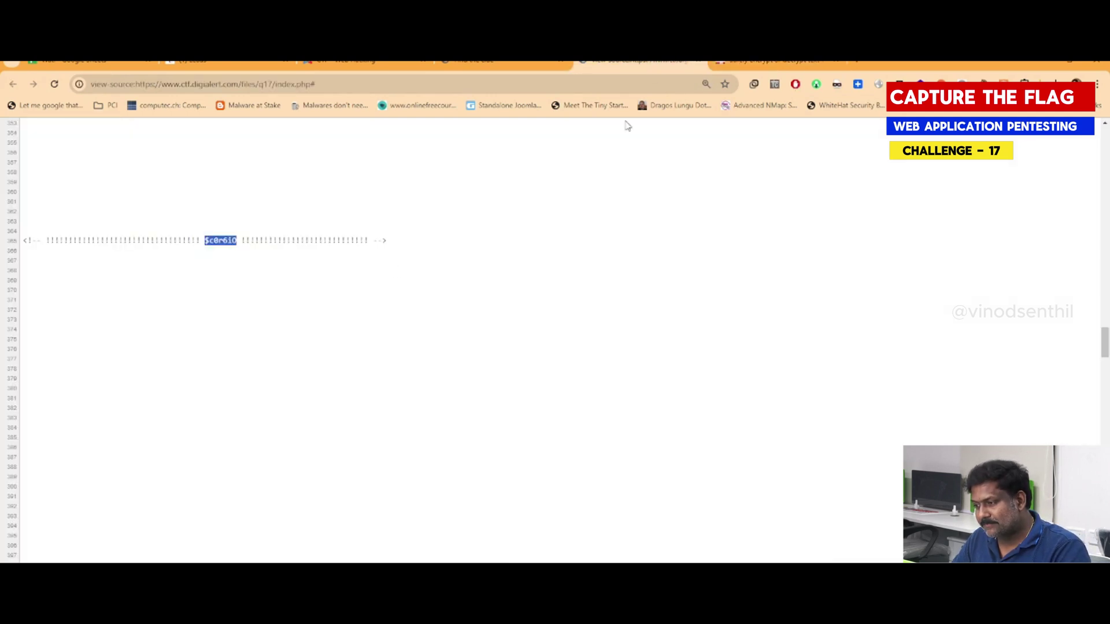
click(769, 63)
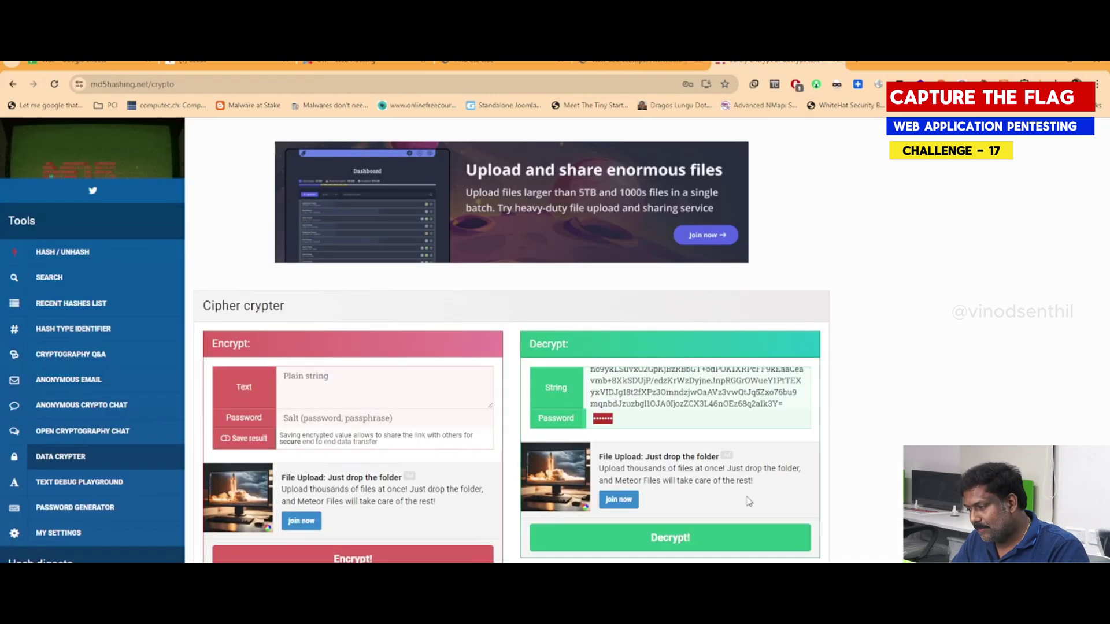
Decrypt the AES string and select the revealed value '1556 - 1605'
click(674, 540)
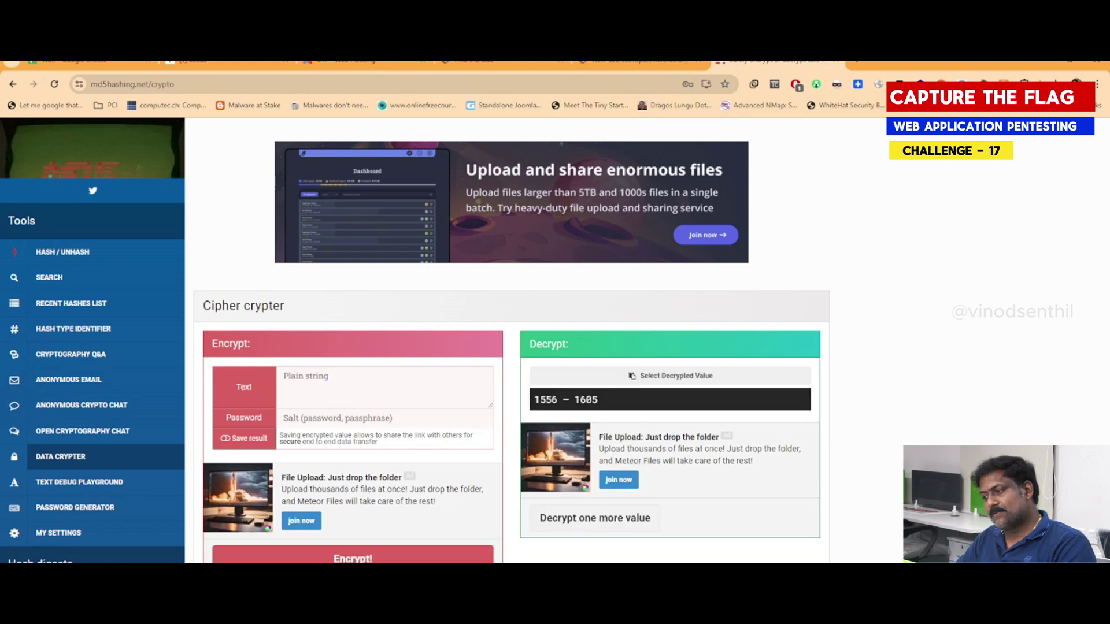
drag(630, 403, 531, 401)
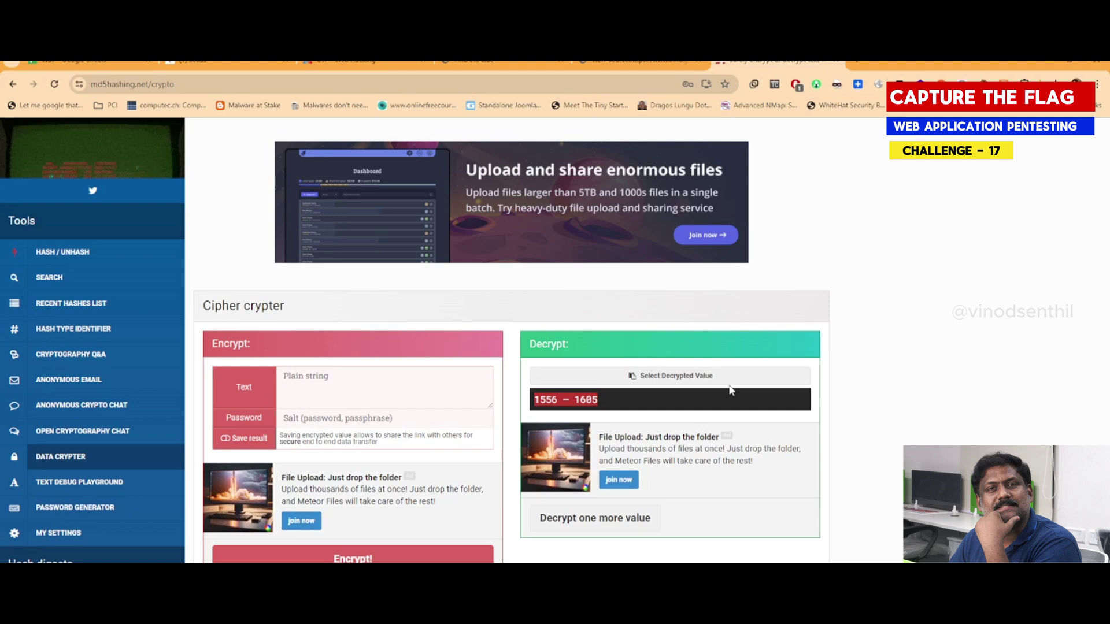
click(612, 87)
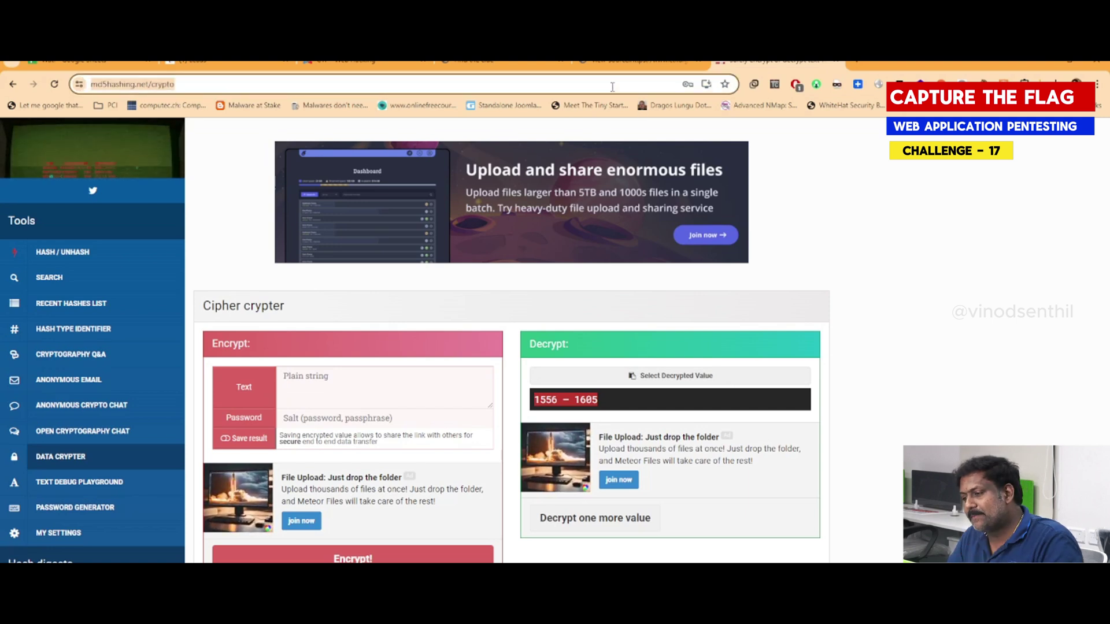
Search Google for 1556 – 1605 and copy the name Akbar, the Mughal ruler then
text(1556 – 1605)
key(Return)
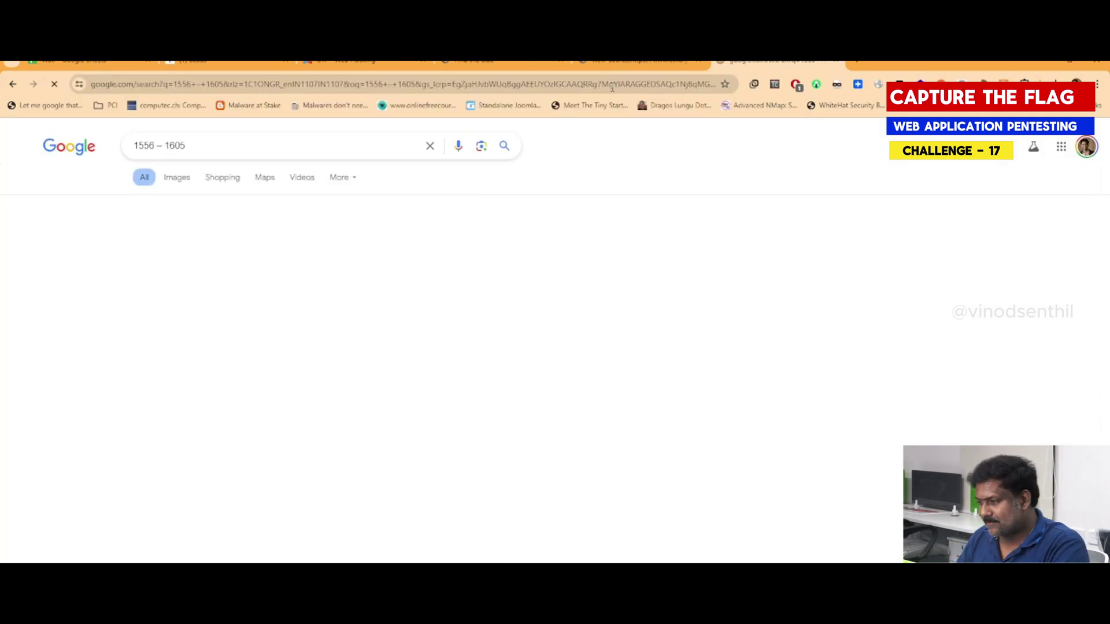
scroll(795, 441, down, 3)
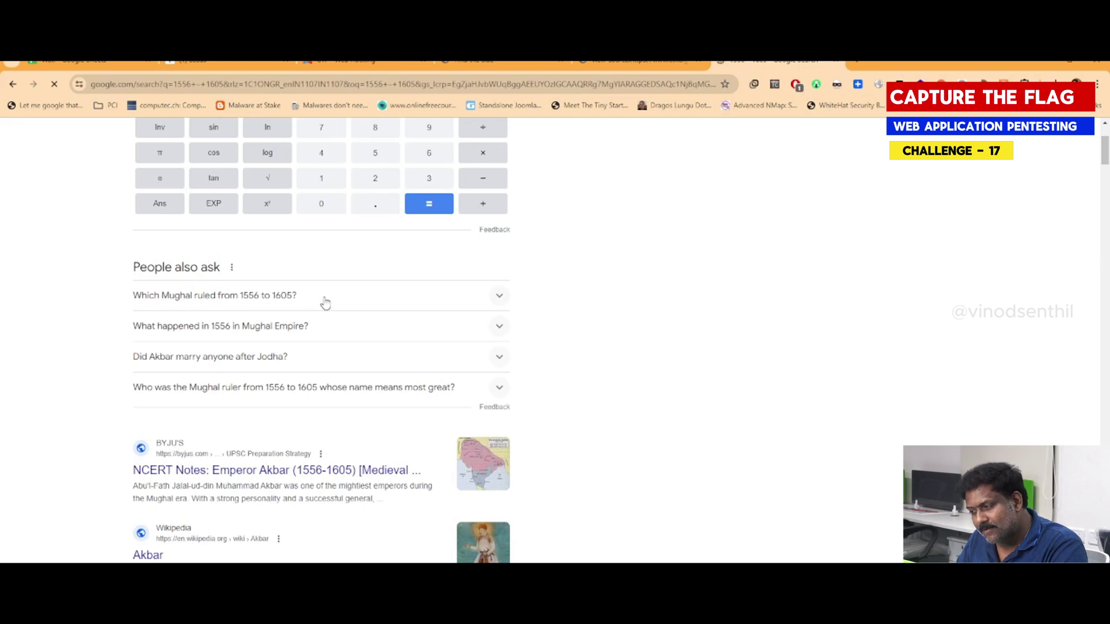
triple_click(267, 295)
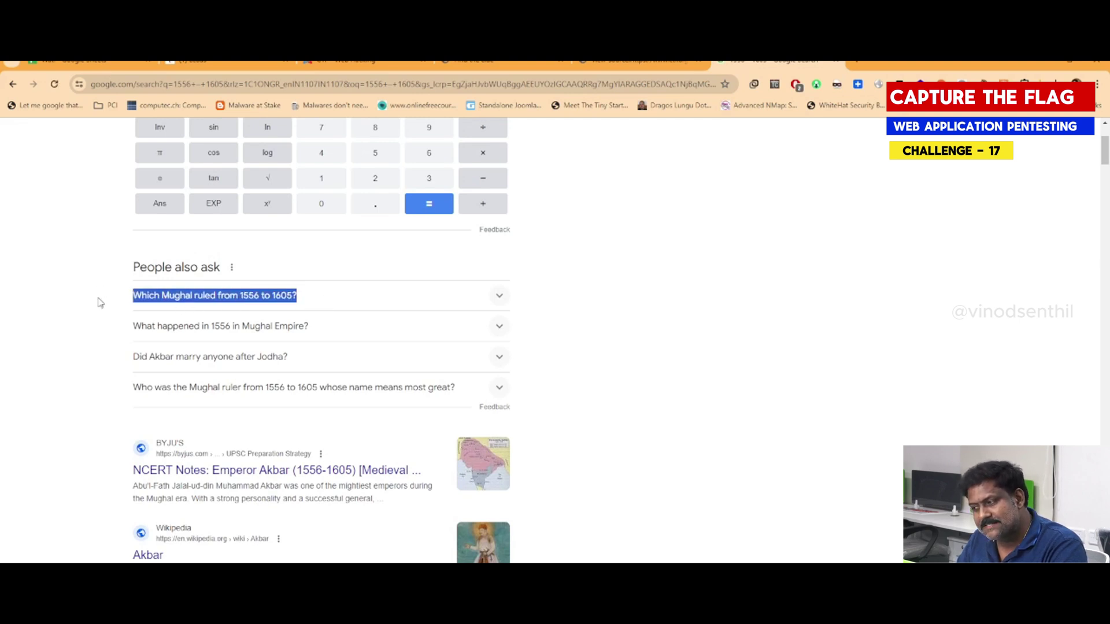
click(248, 306)
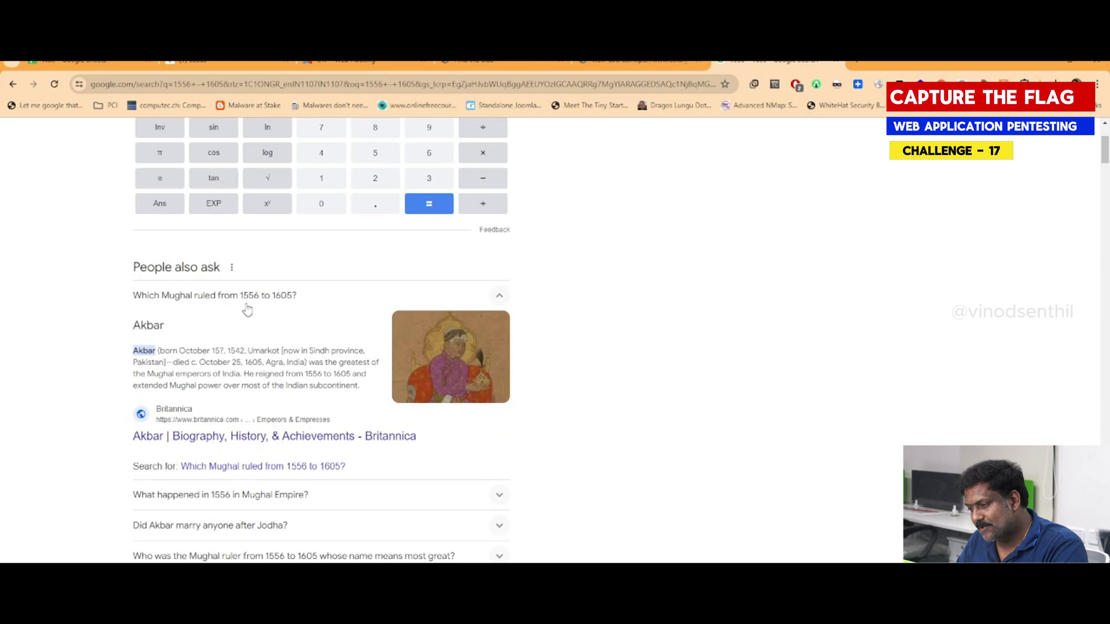
double_click(144, 324)
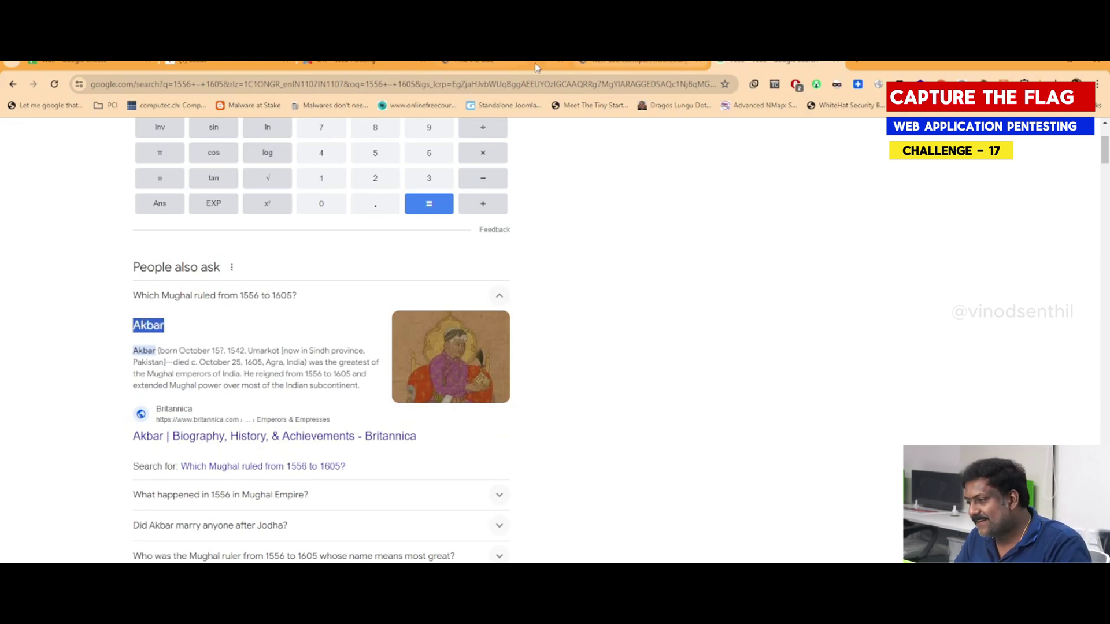
click(509, 64)
Submit the throwaway test answer 'asdfasdf' on the challenge 17 question page
click(364, 64)
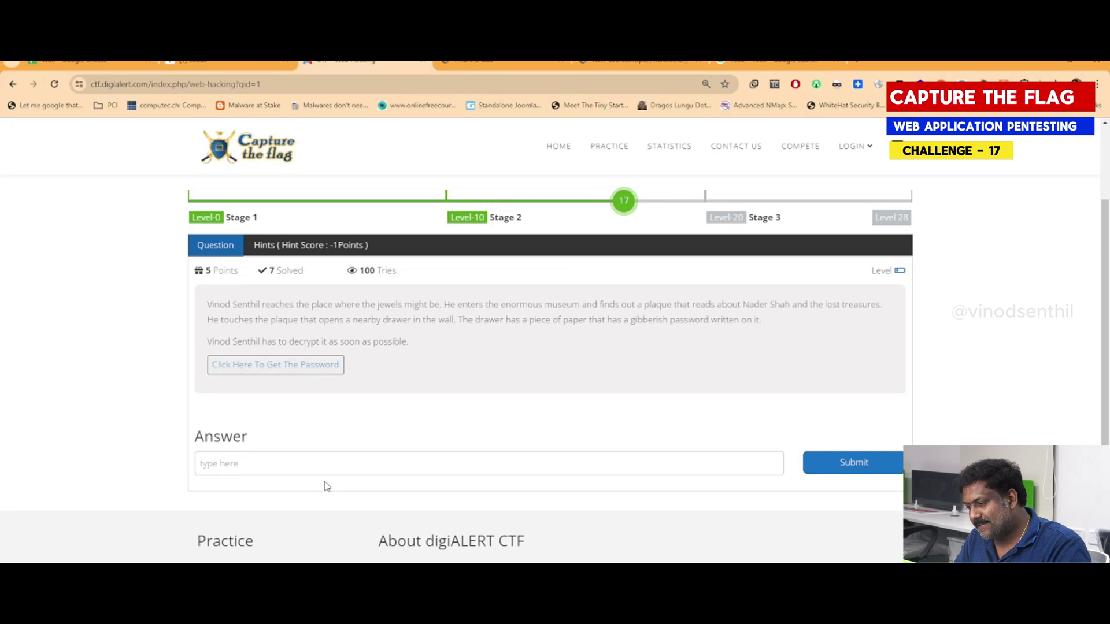
click(339, 463)
text(asdfasdf)
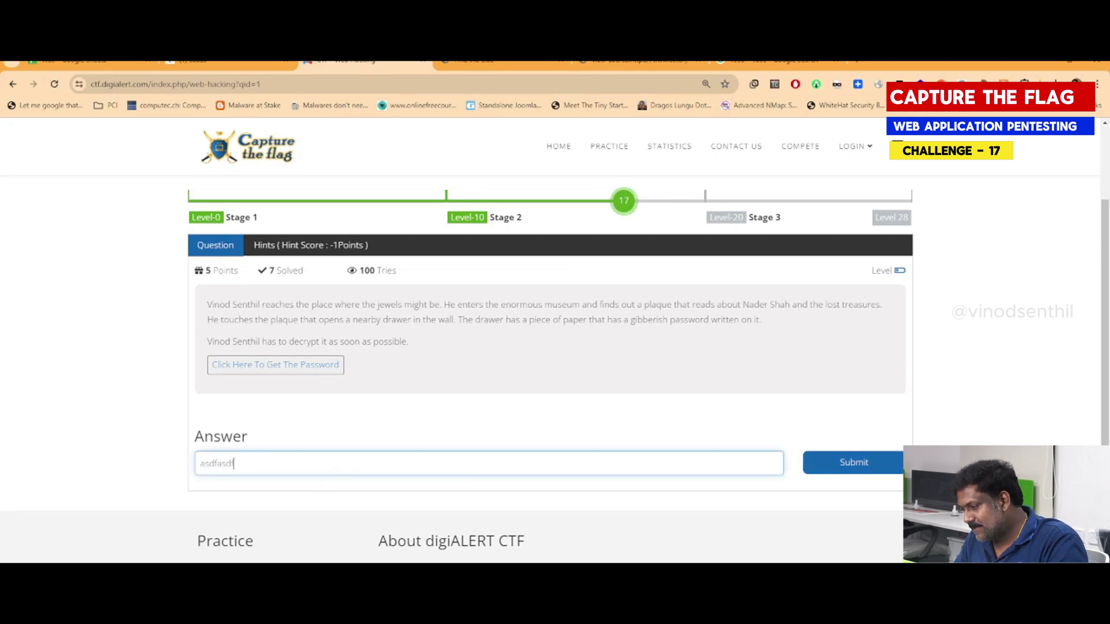
click(879, 464)
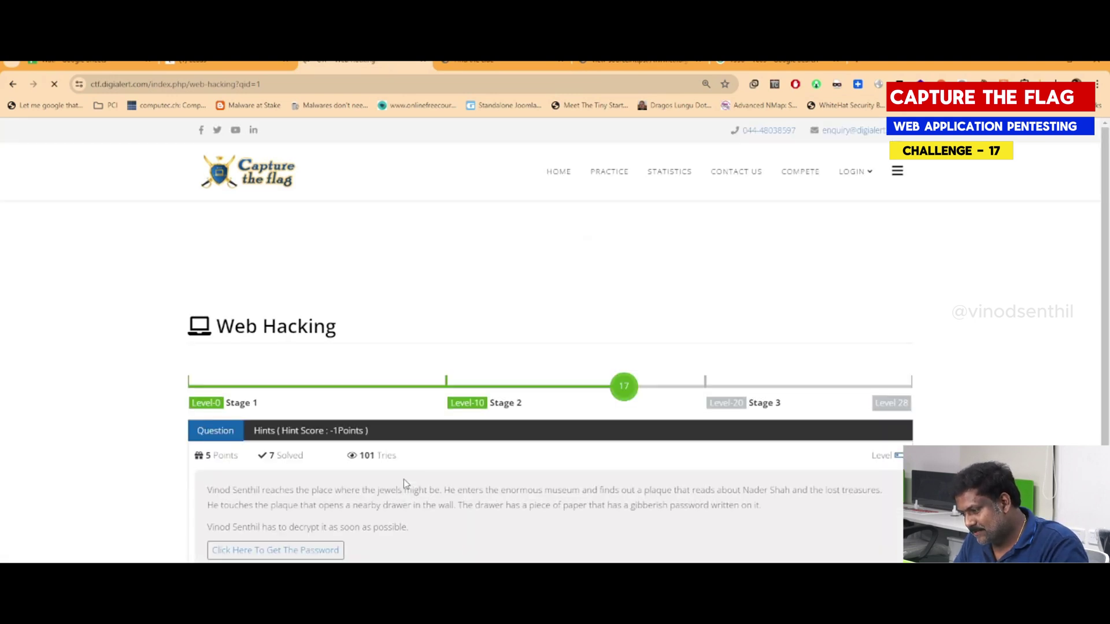
Submit 'Akbar' as the challenge 17 answer and skip the Quick Notes
scroll(403, 480, down, 4)
click(268, 387)
text(Akbar)
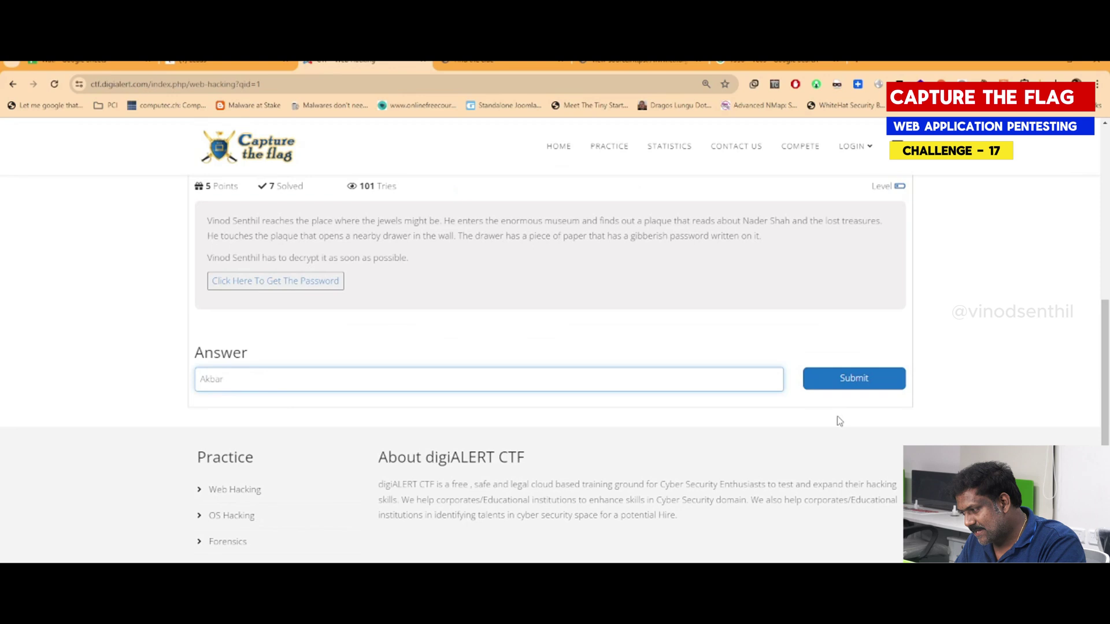
click(855, 378)
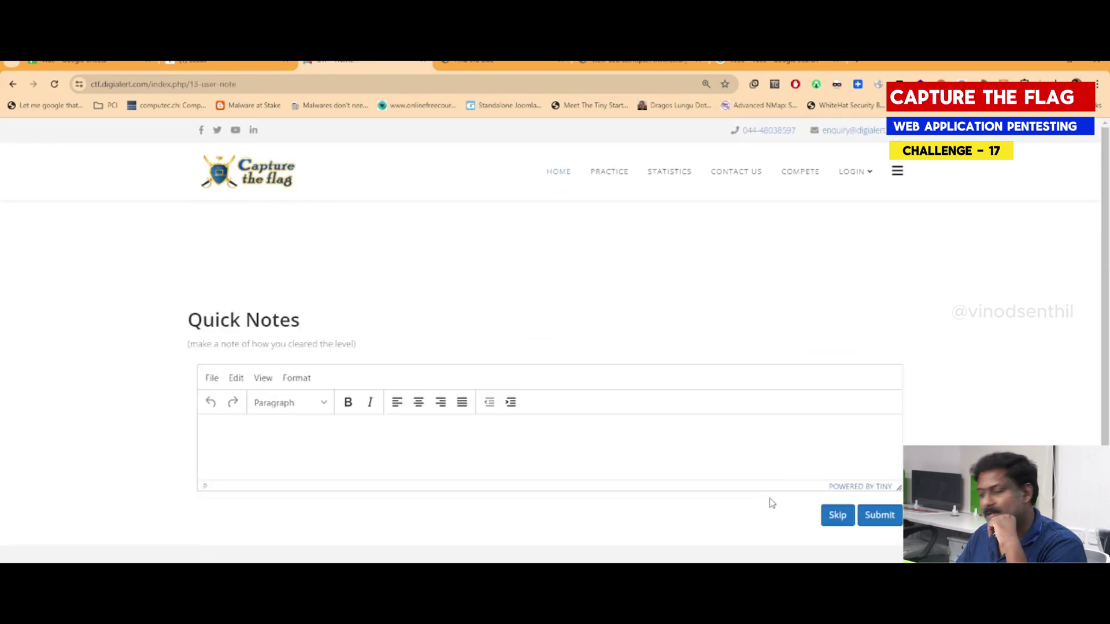
click(834, 516)
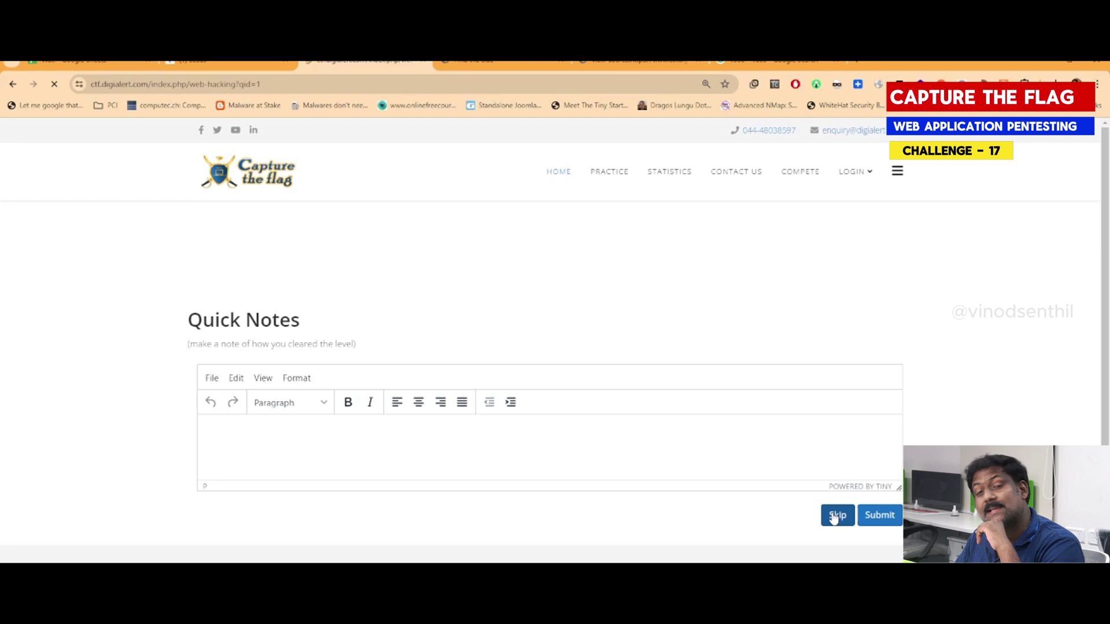